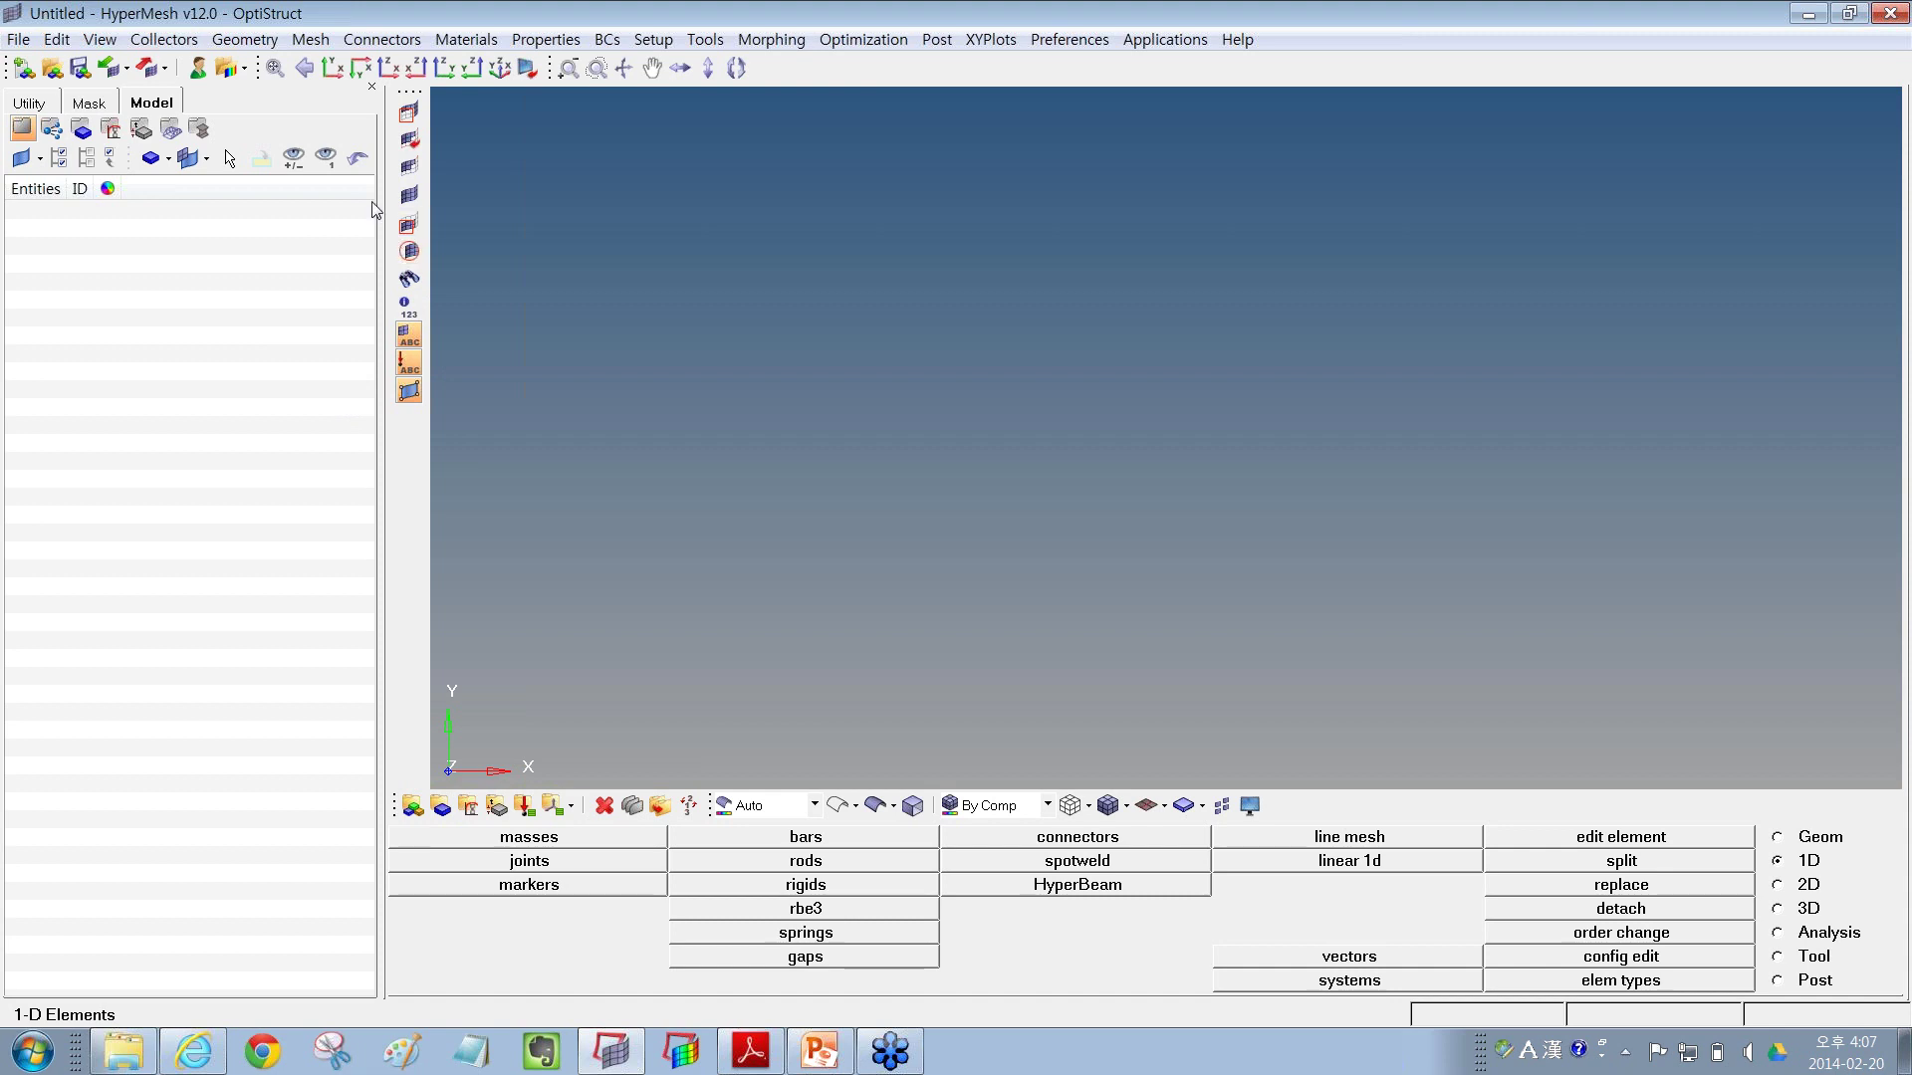
- Create a new TetraMesh process session named my_session in the Documents folder, replacing the existing instance, and widen the process tree area
click(311, 40)
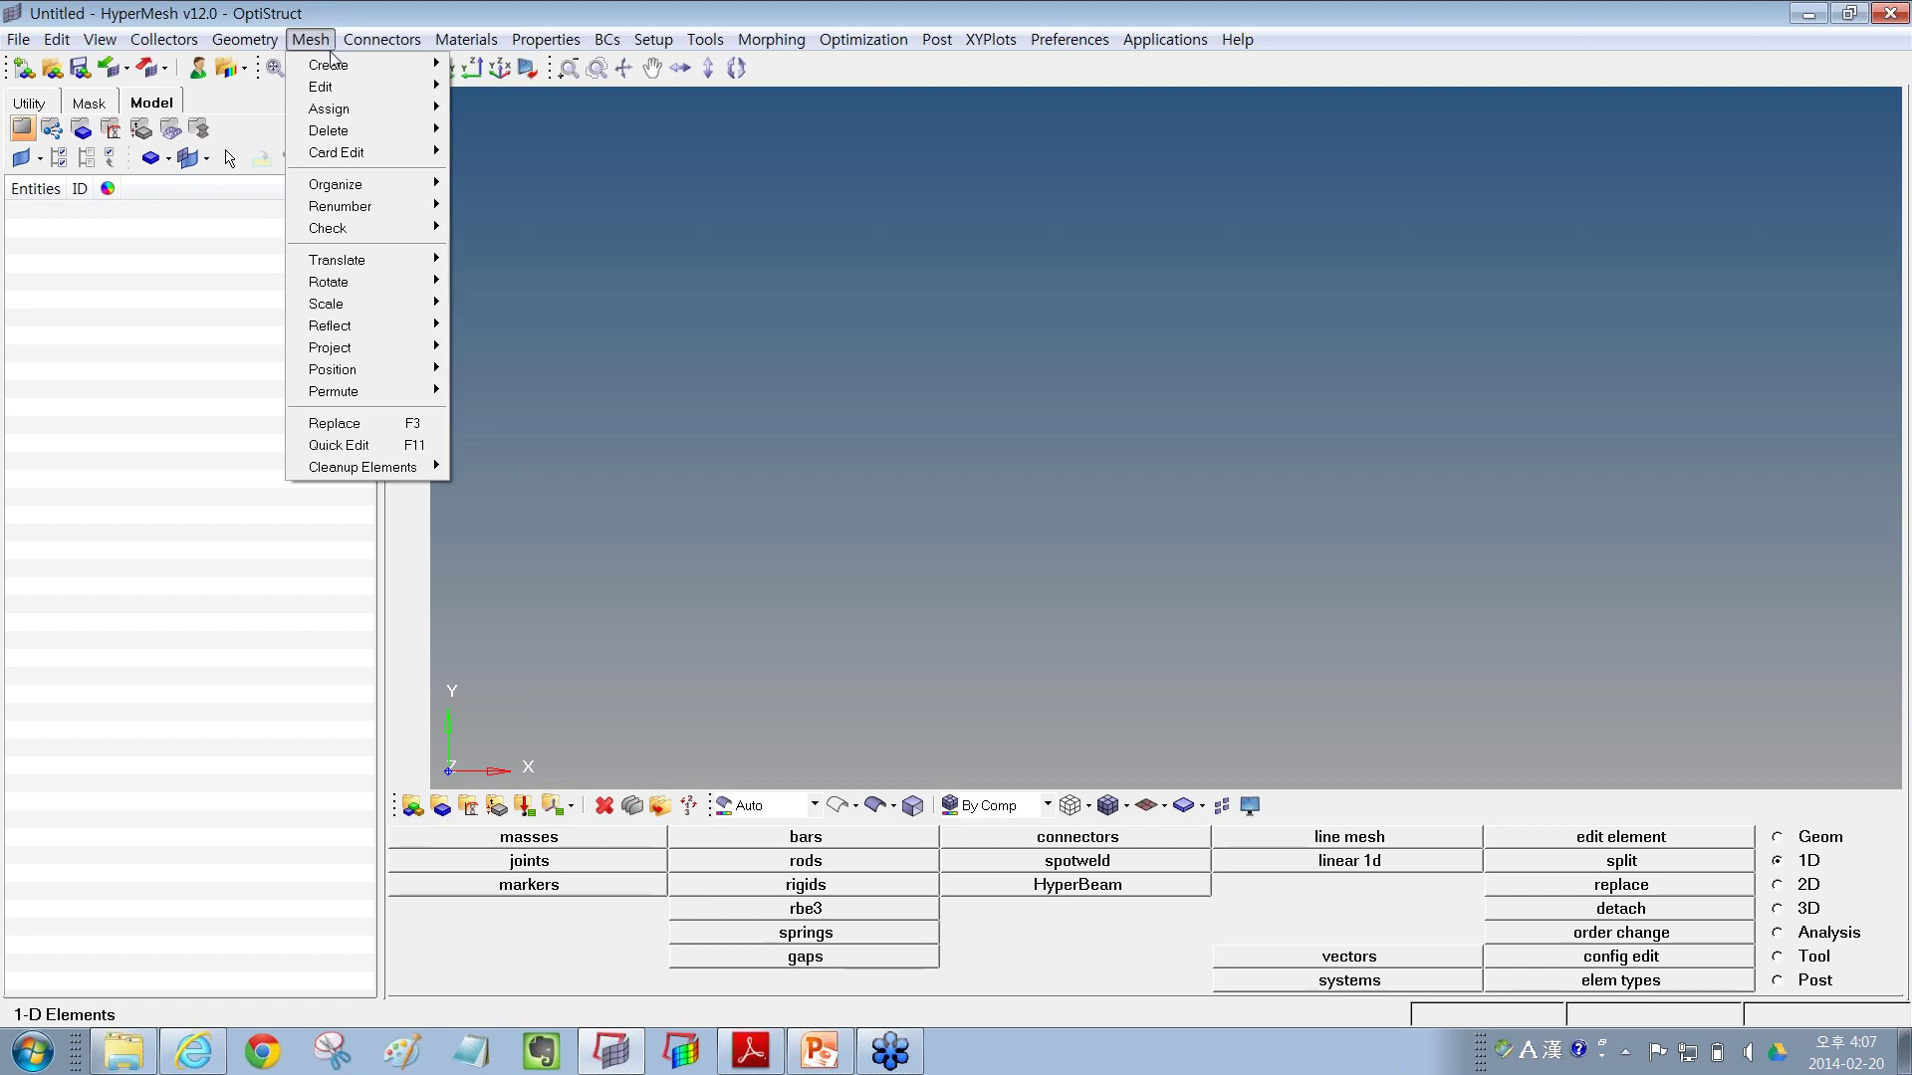
mouse_move(336, 72)
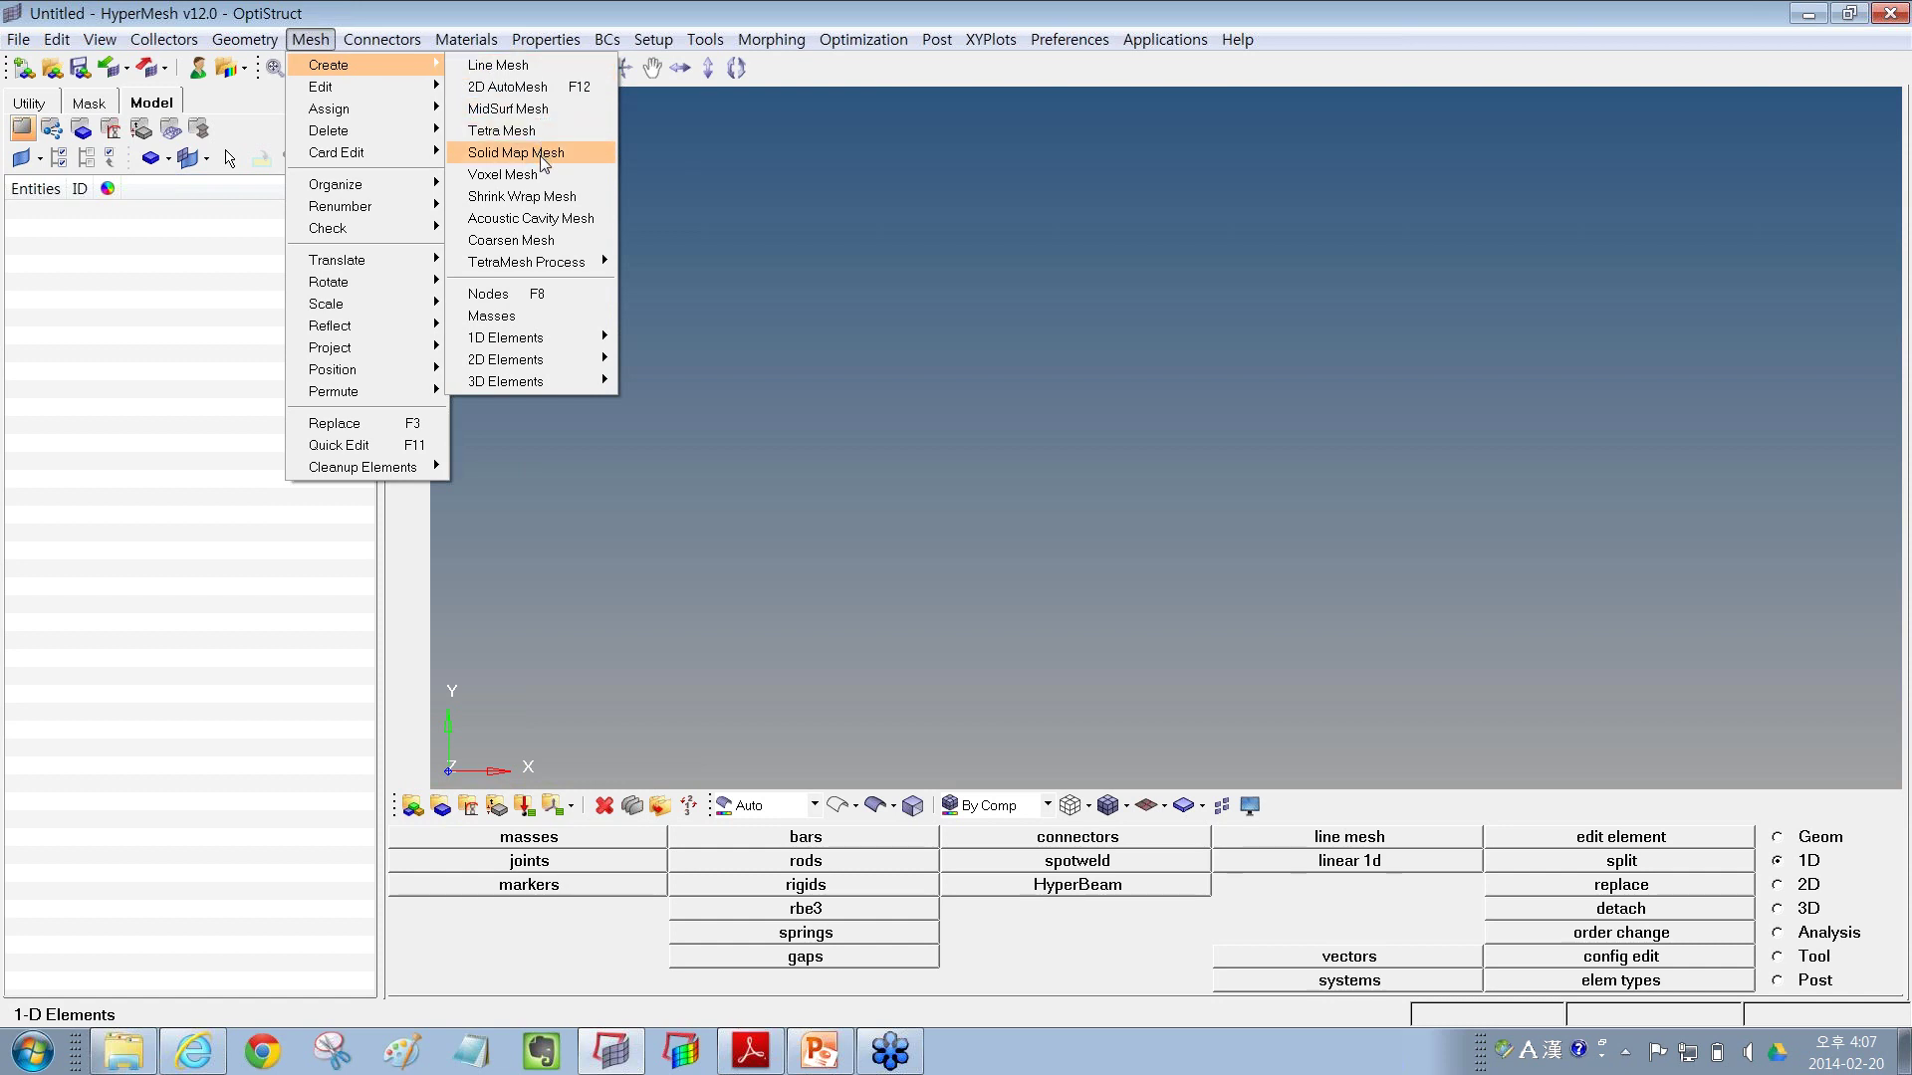
mouse_move(556, 271)
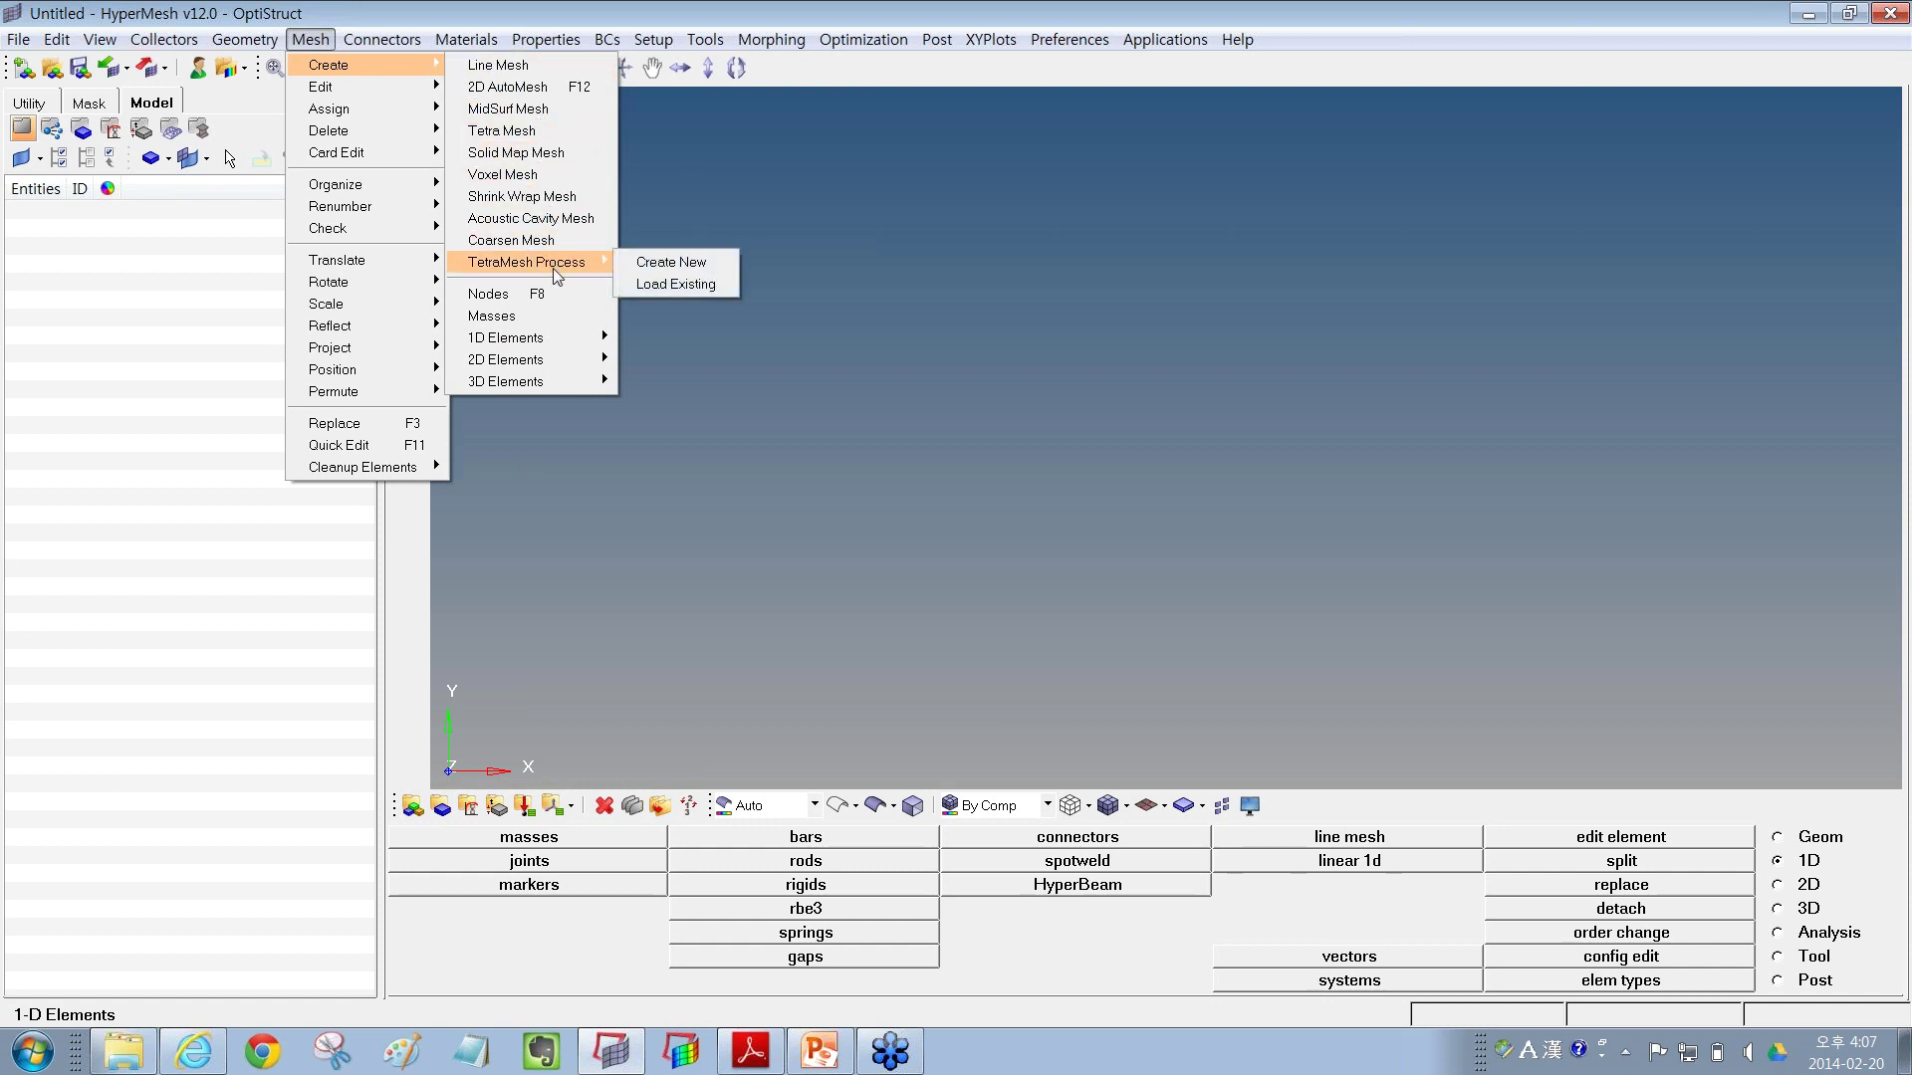
click(694, 264)
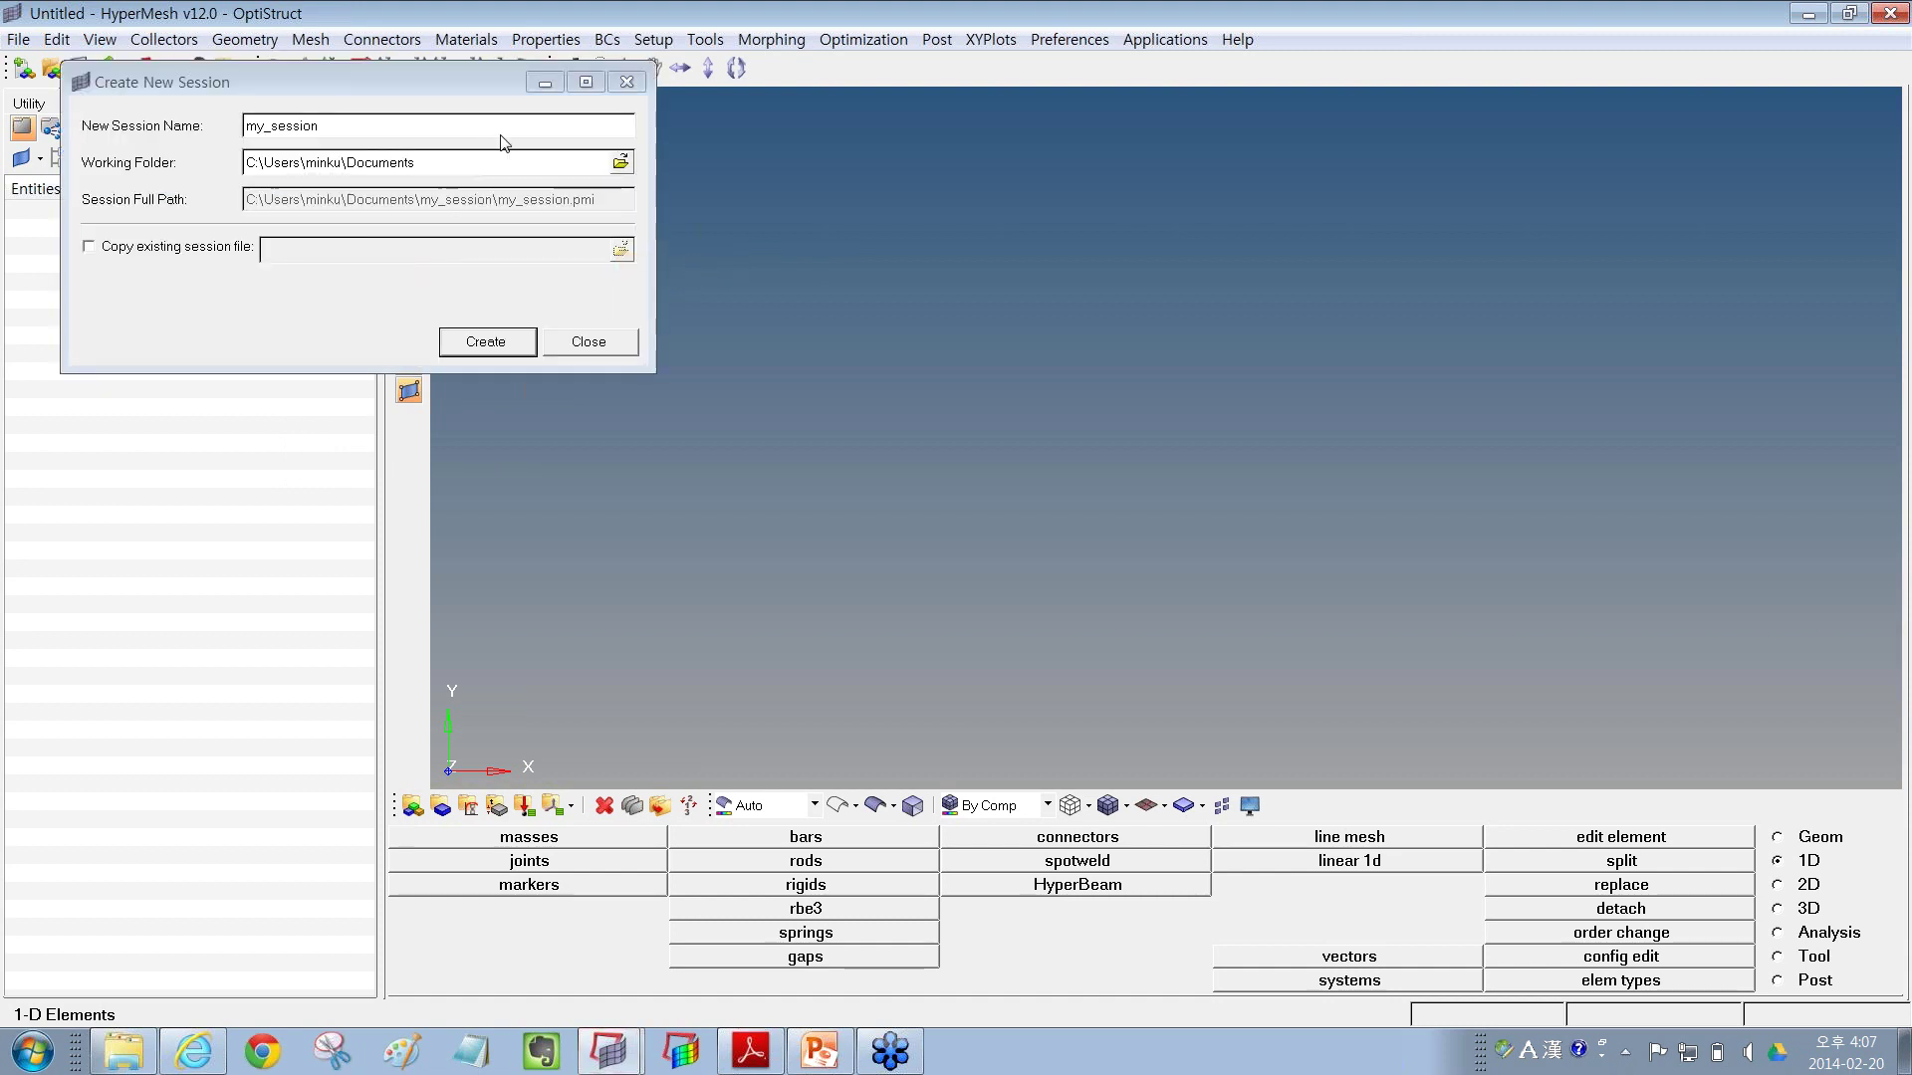
click(452, 89)
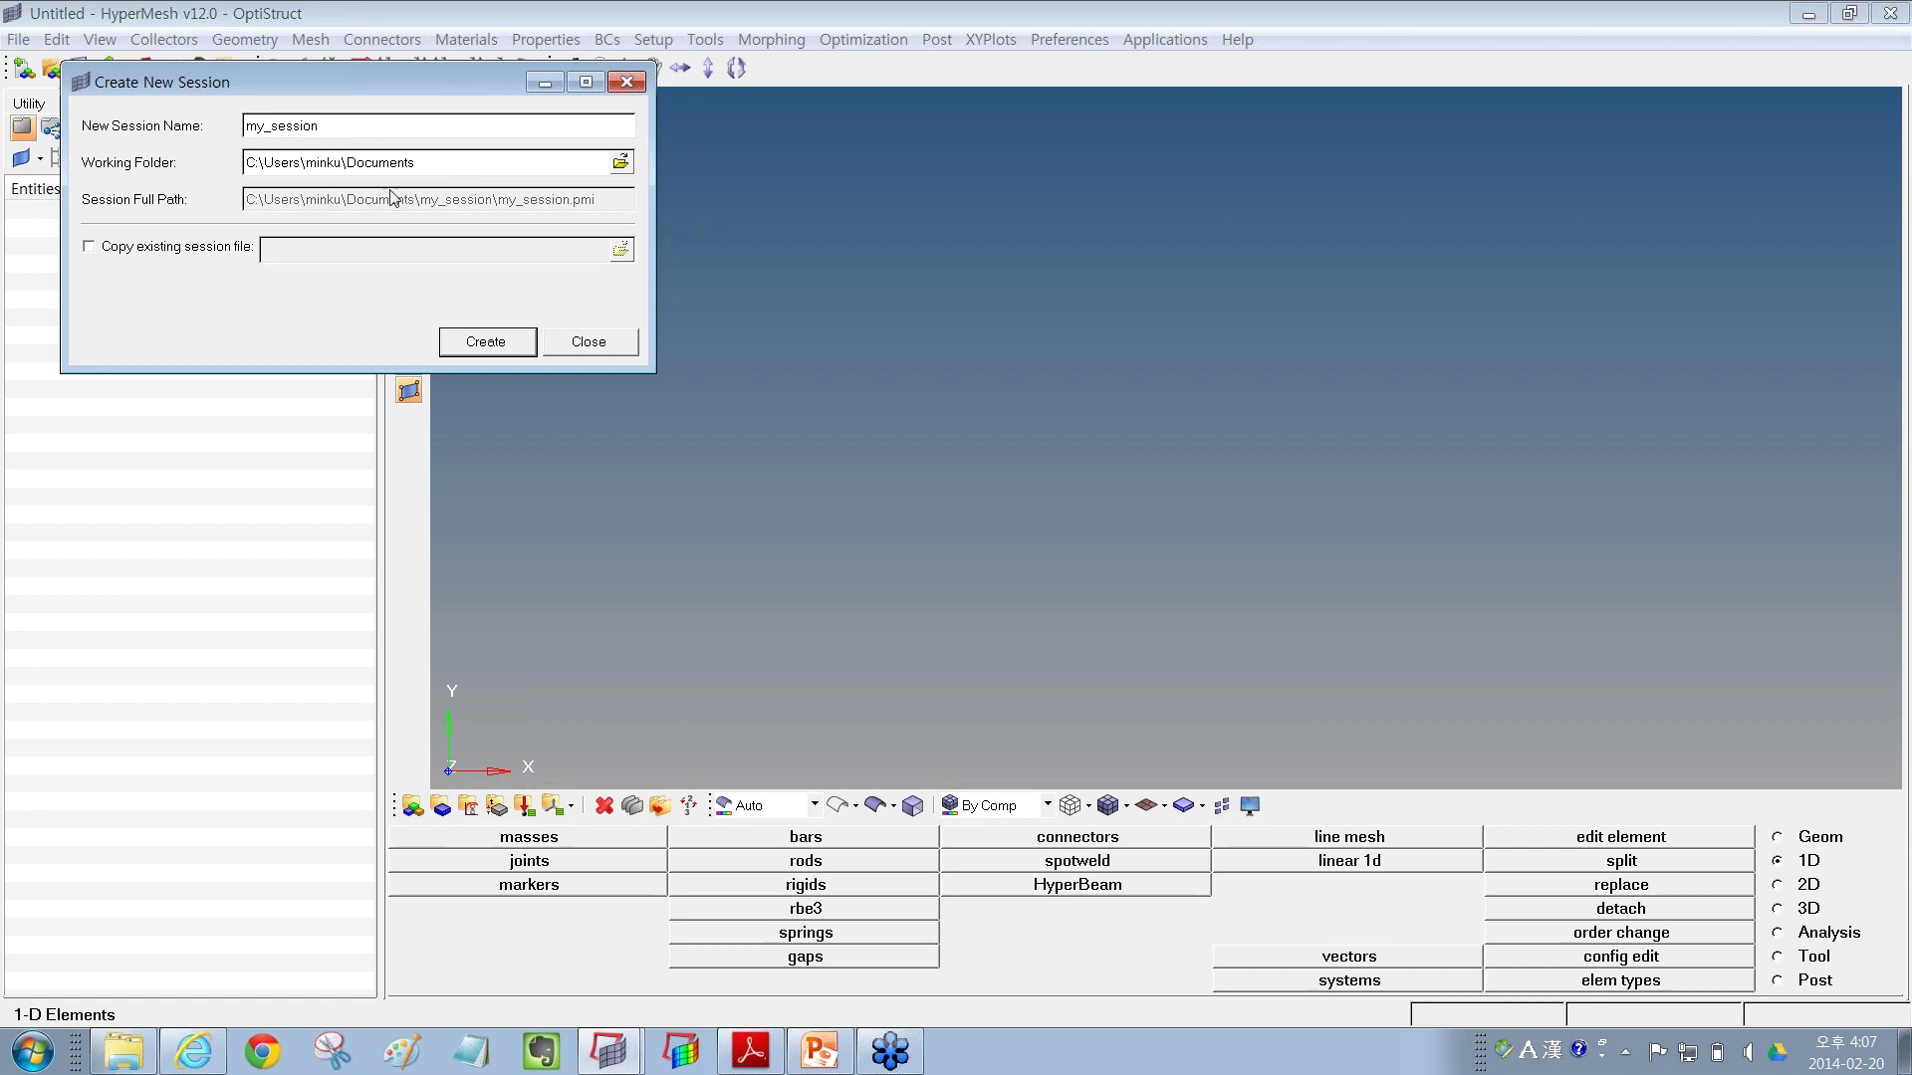
click(485, 343)
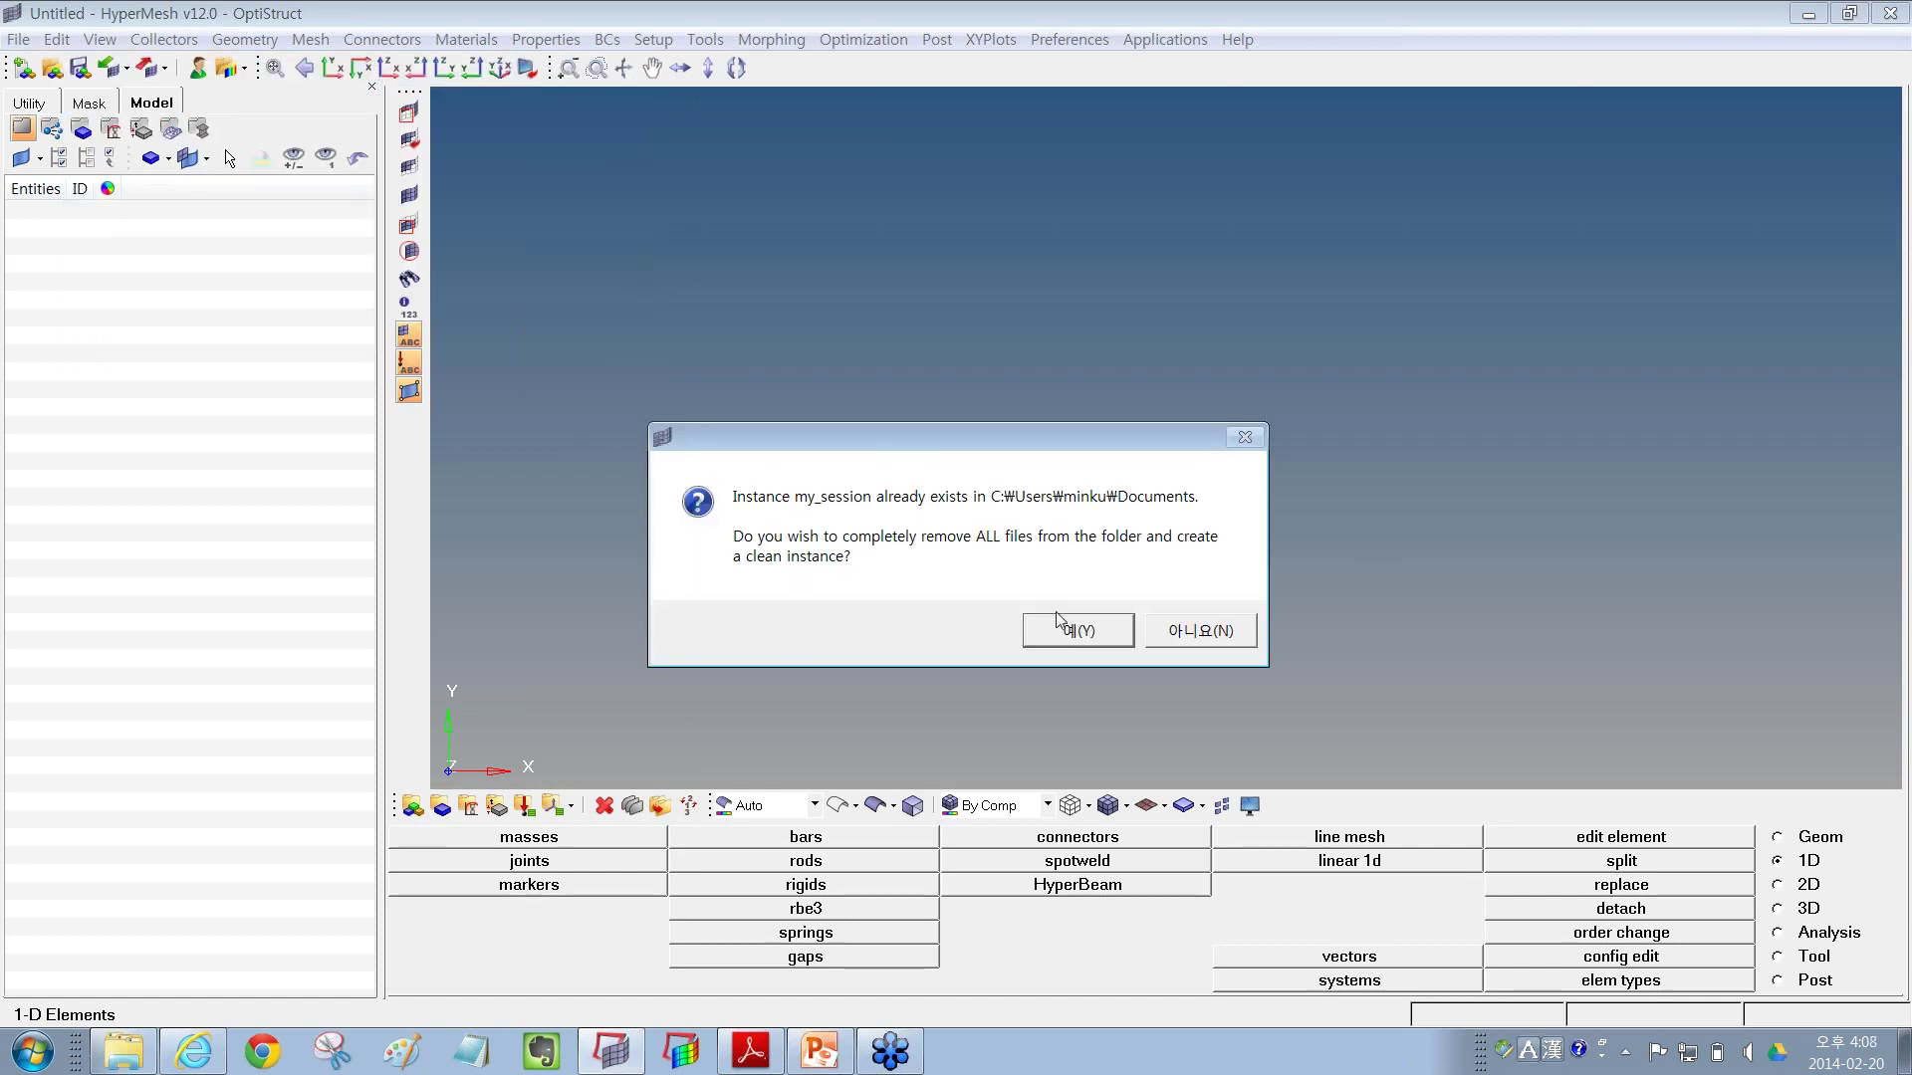
click(1084, 636)
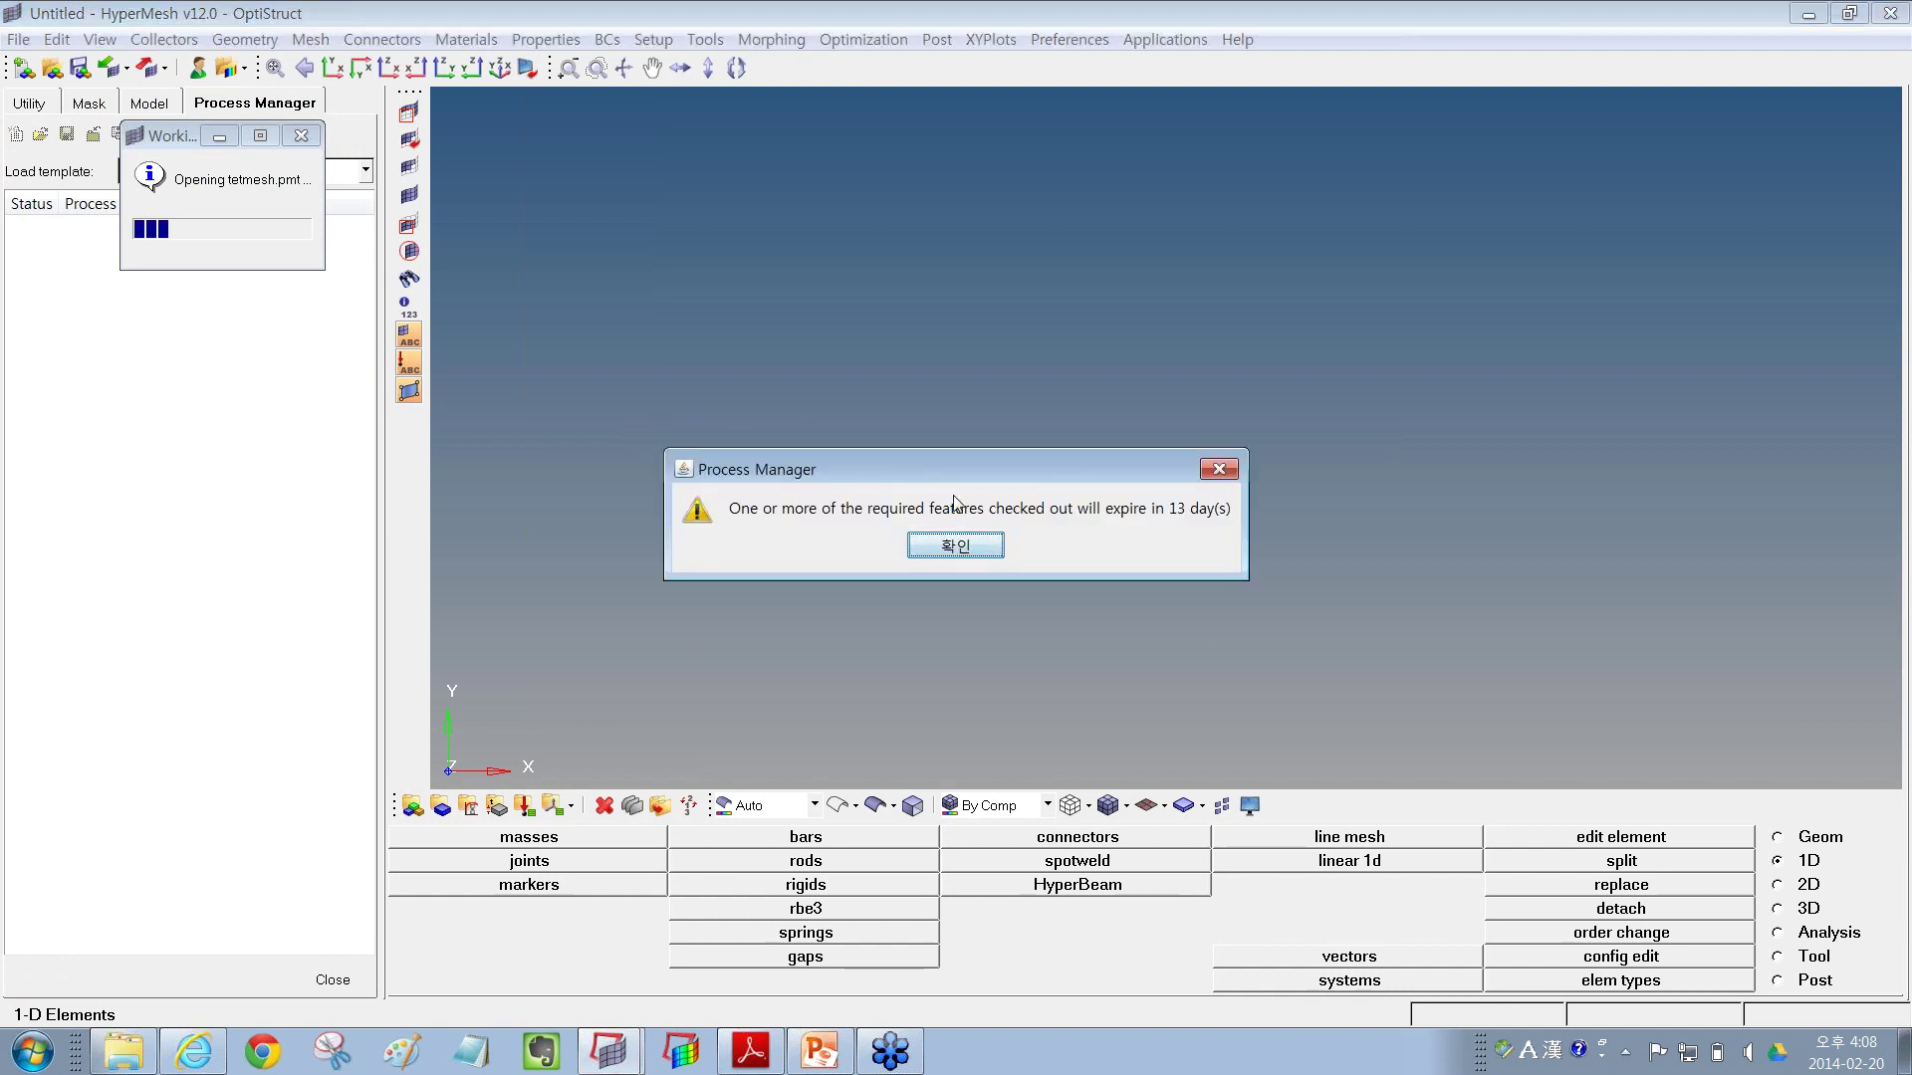
click(956, 545)
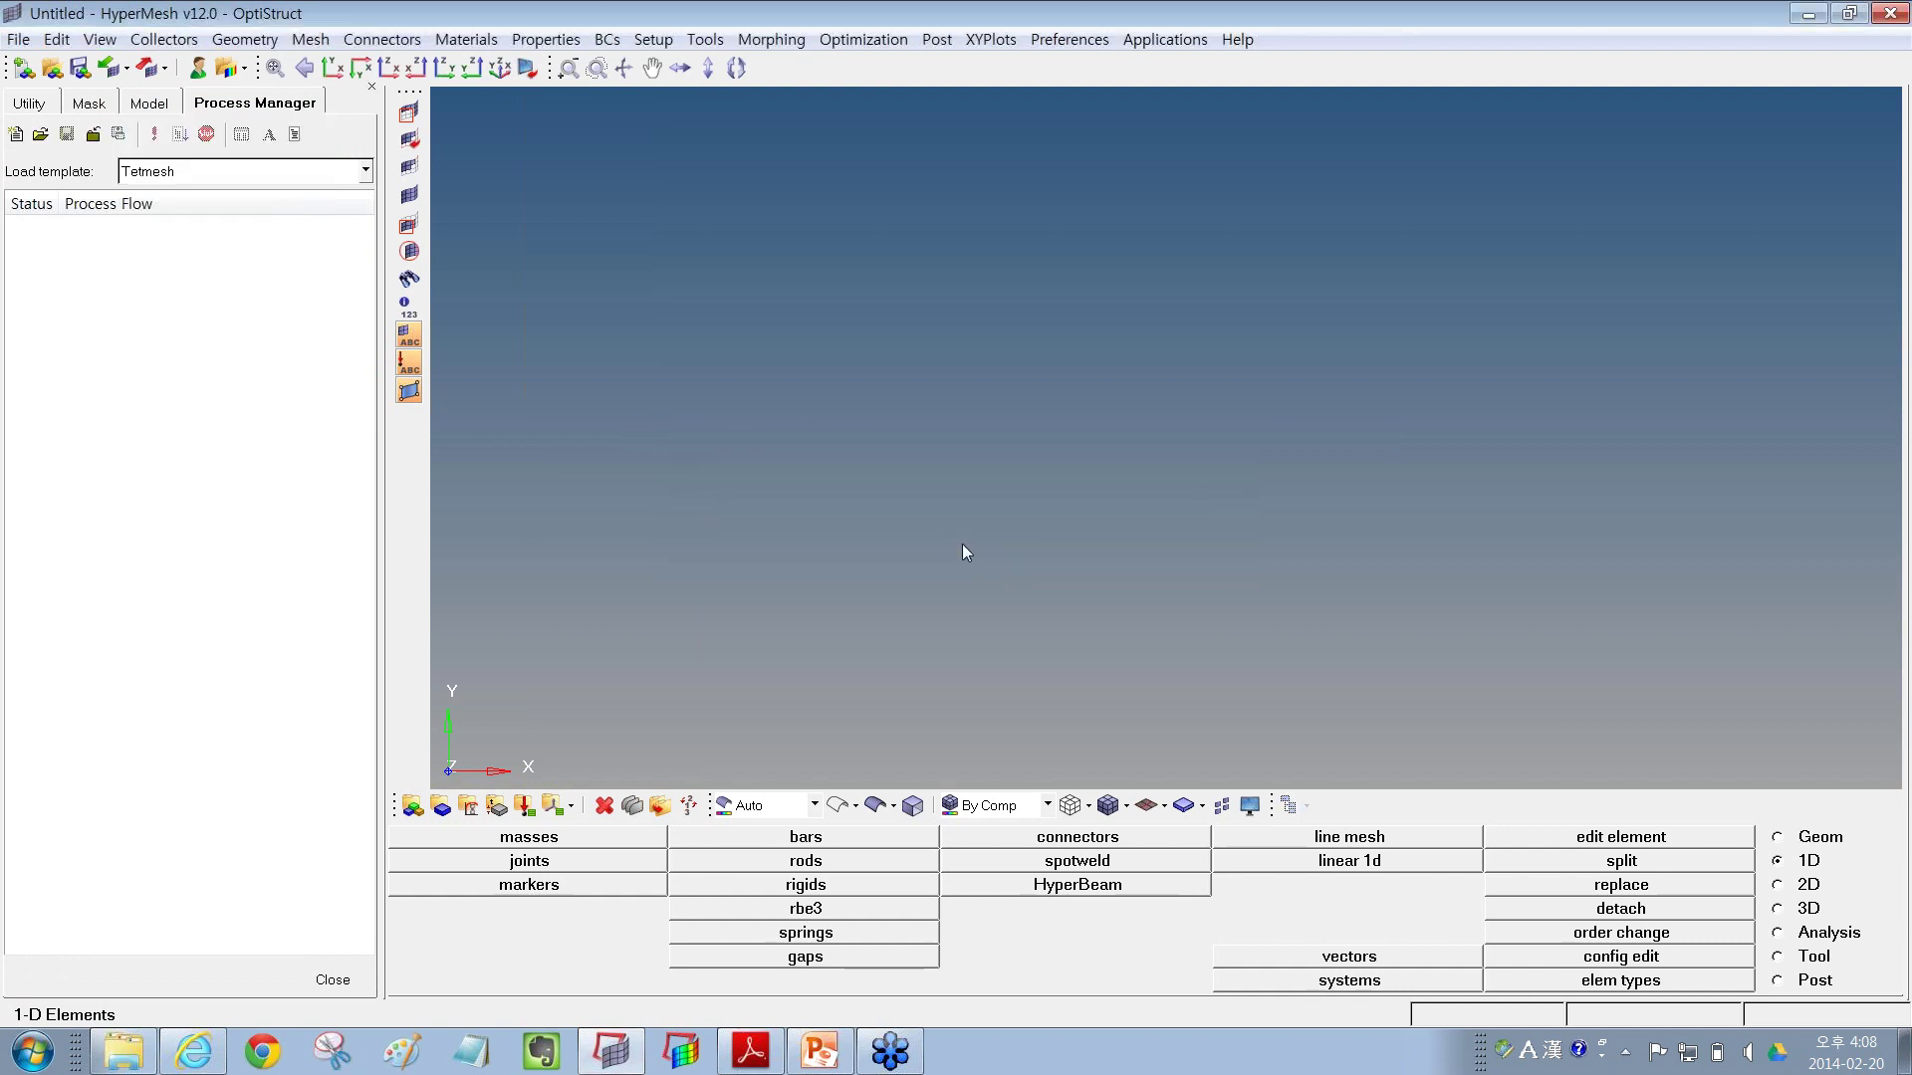
click(957, 546)
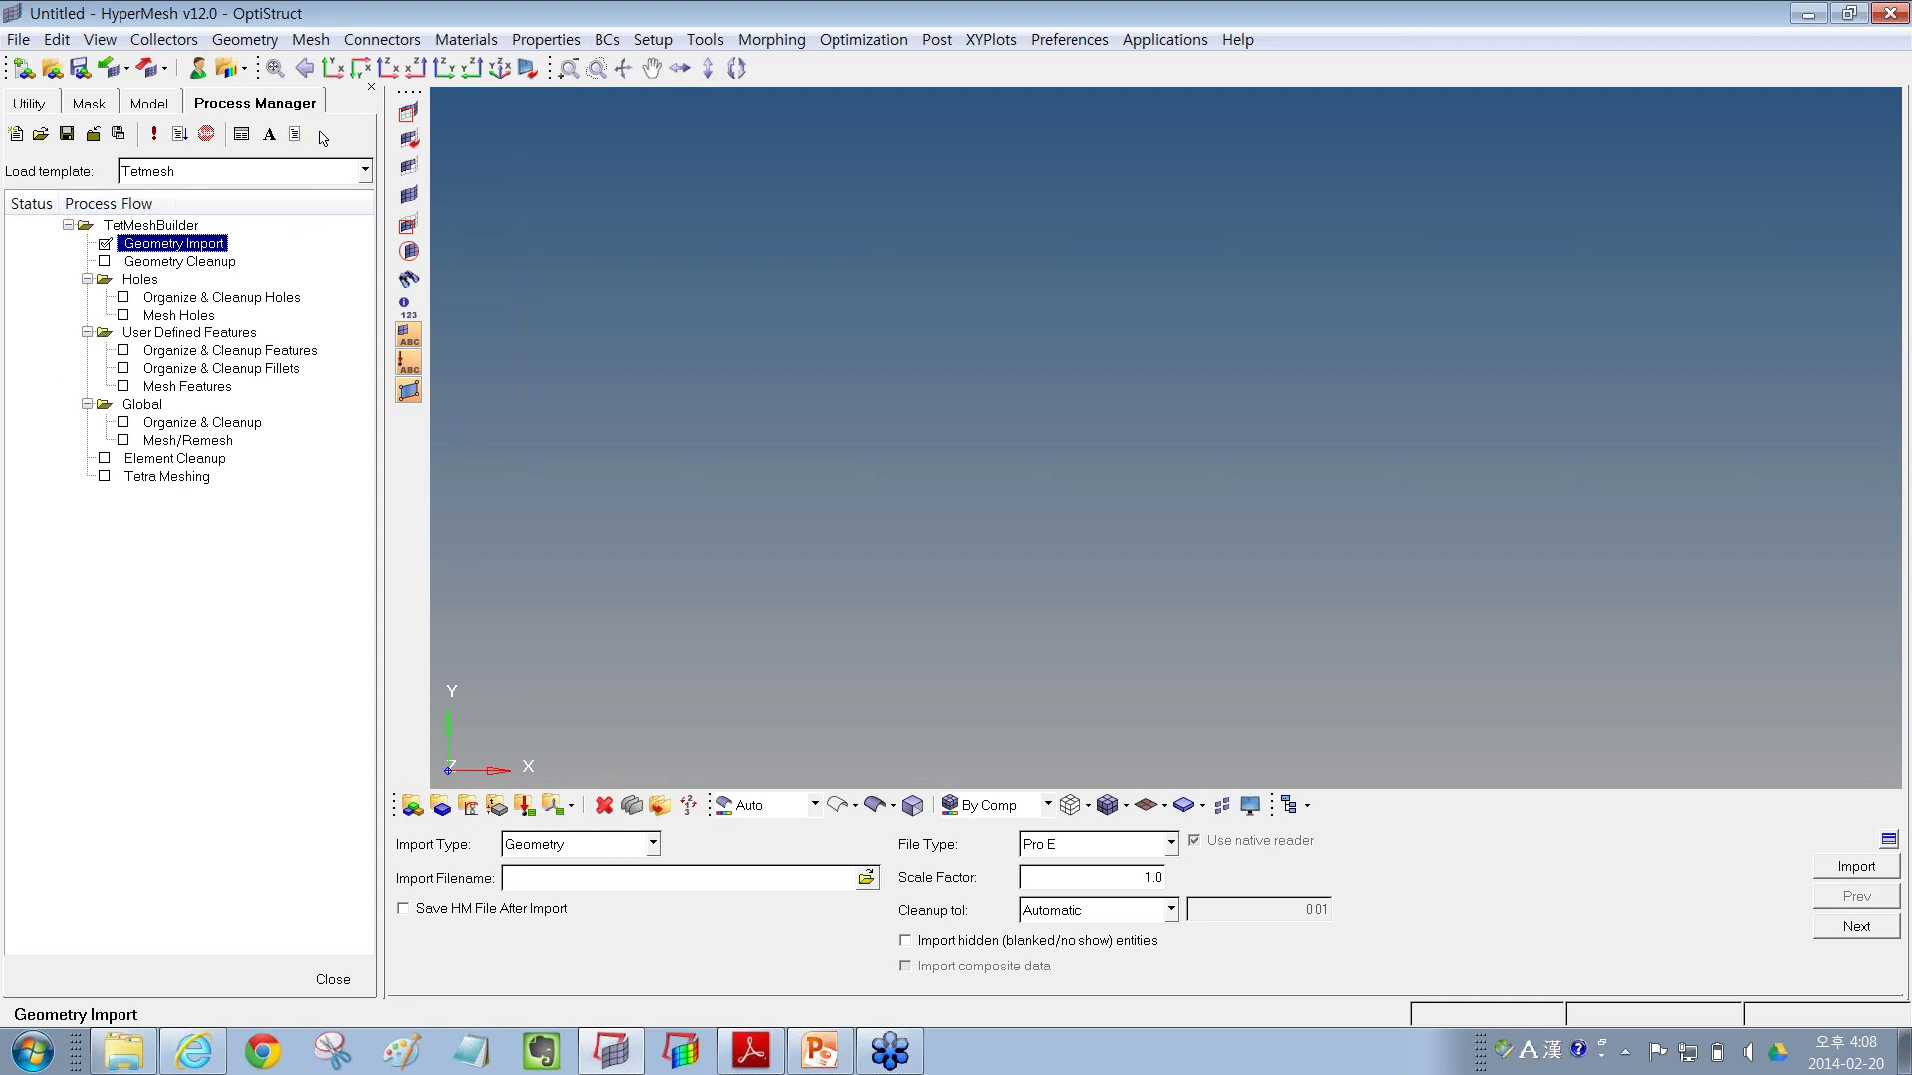
drag(387, 340, 597, 329)
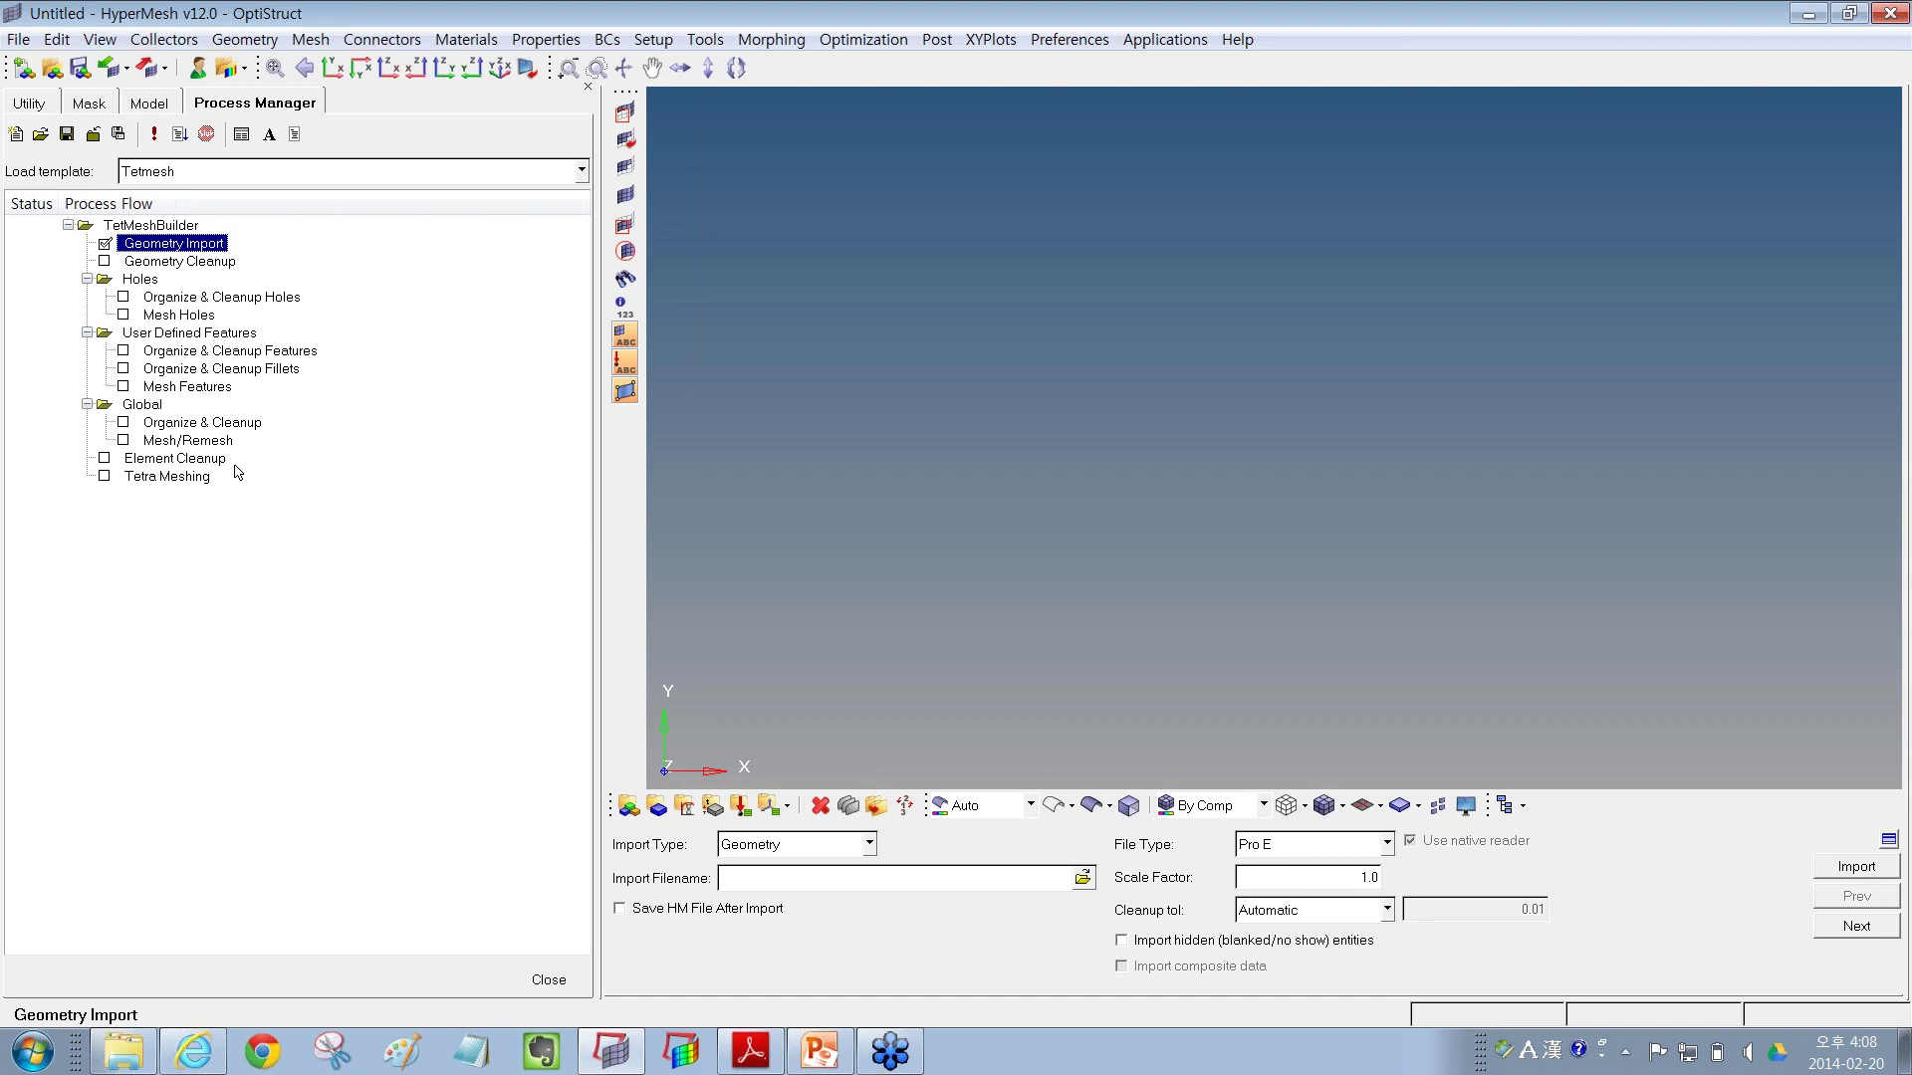
drag(602, 416, 460, 416)
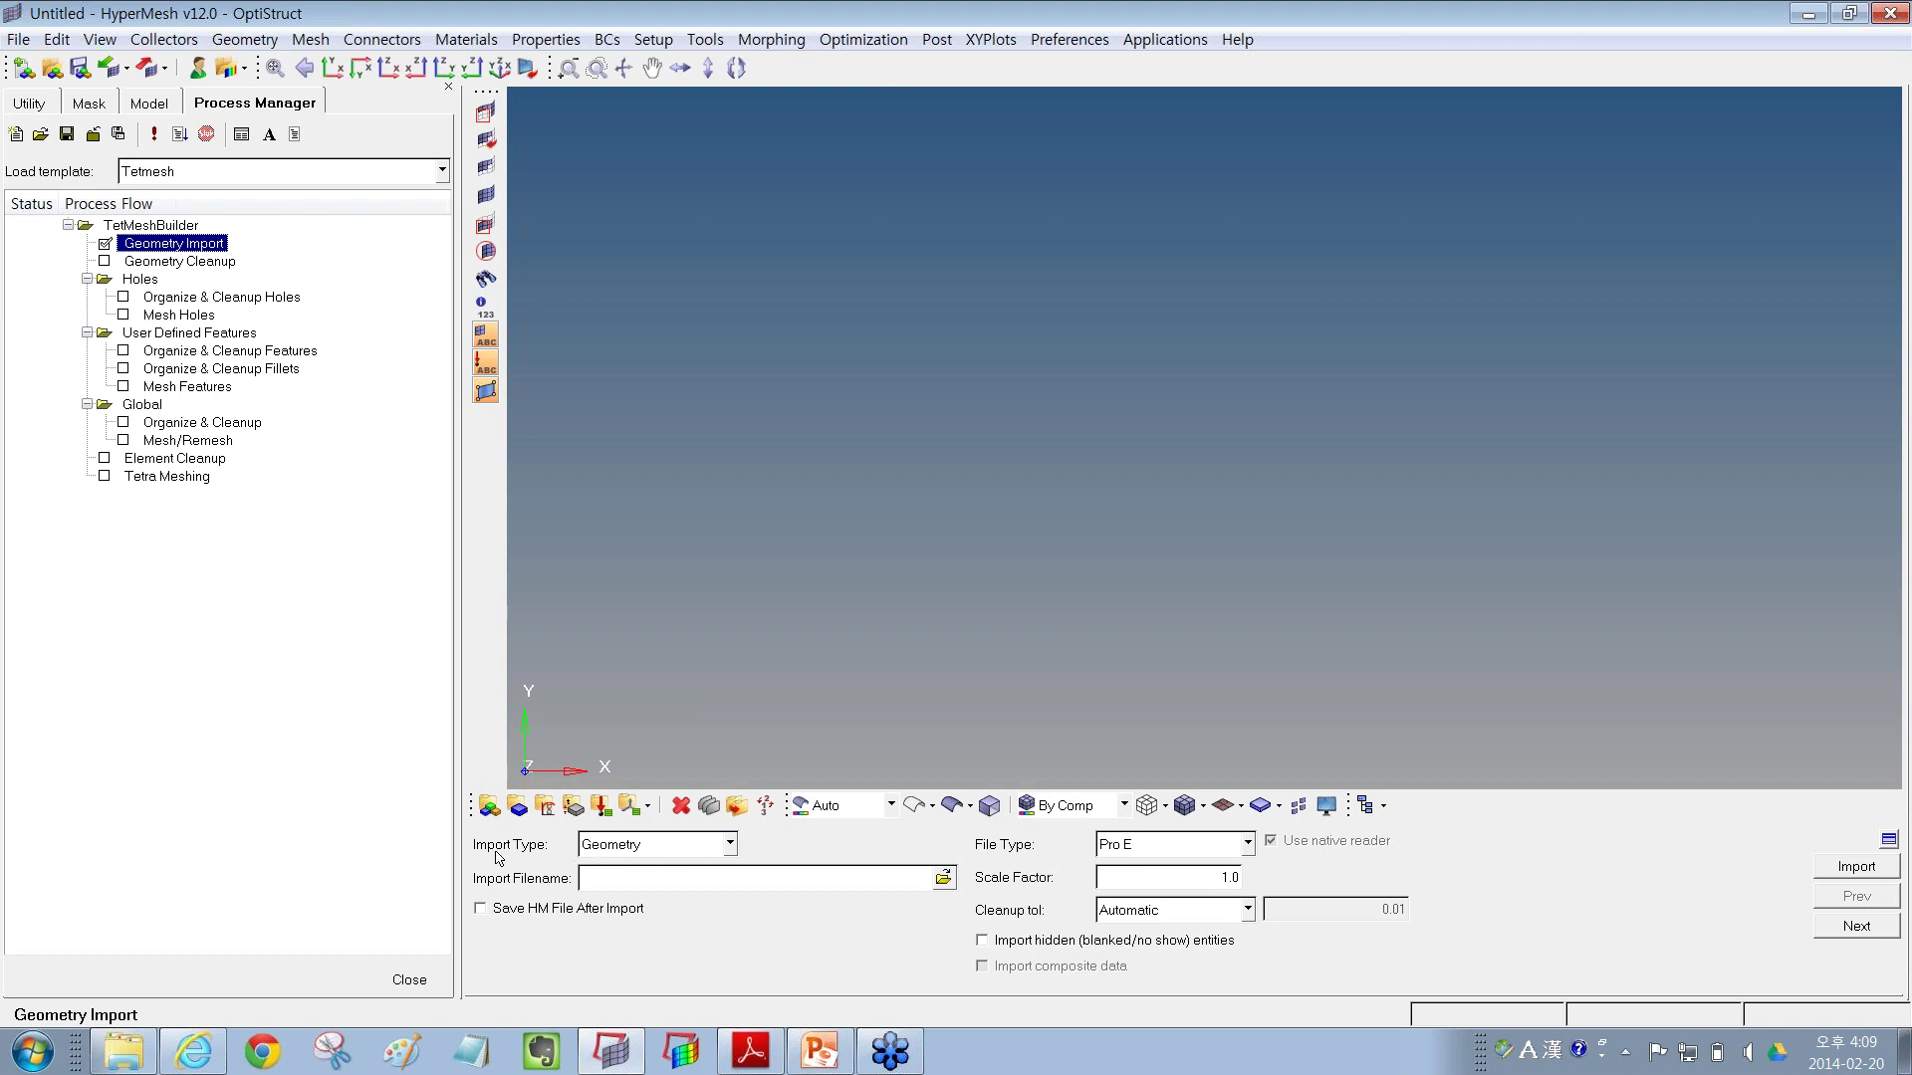
- Examine the available import types and the CAD file types supported for geometry import
click(730, 846)
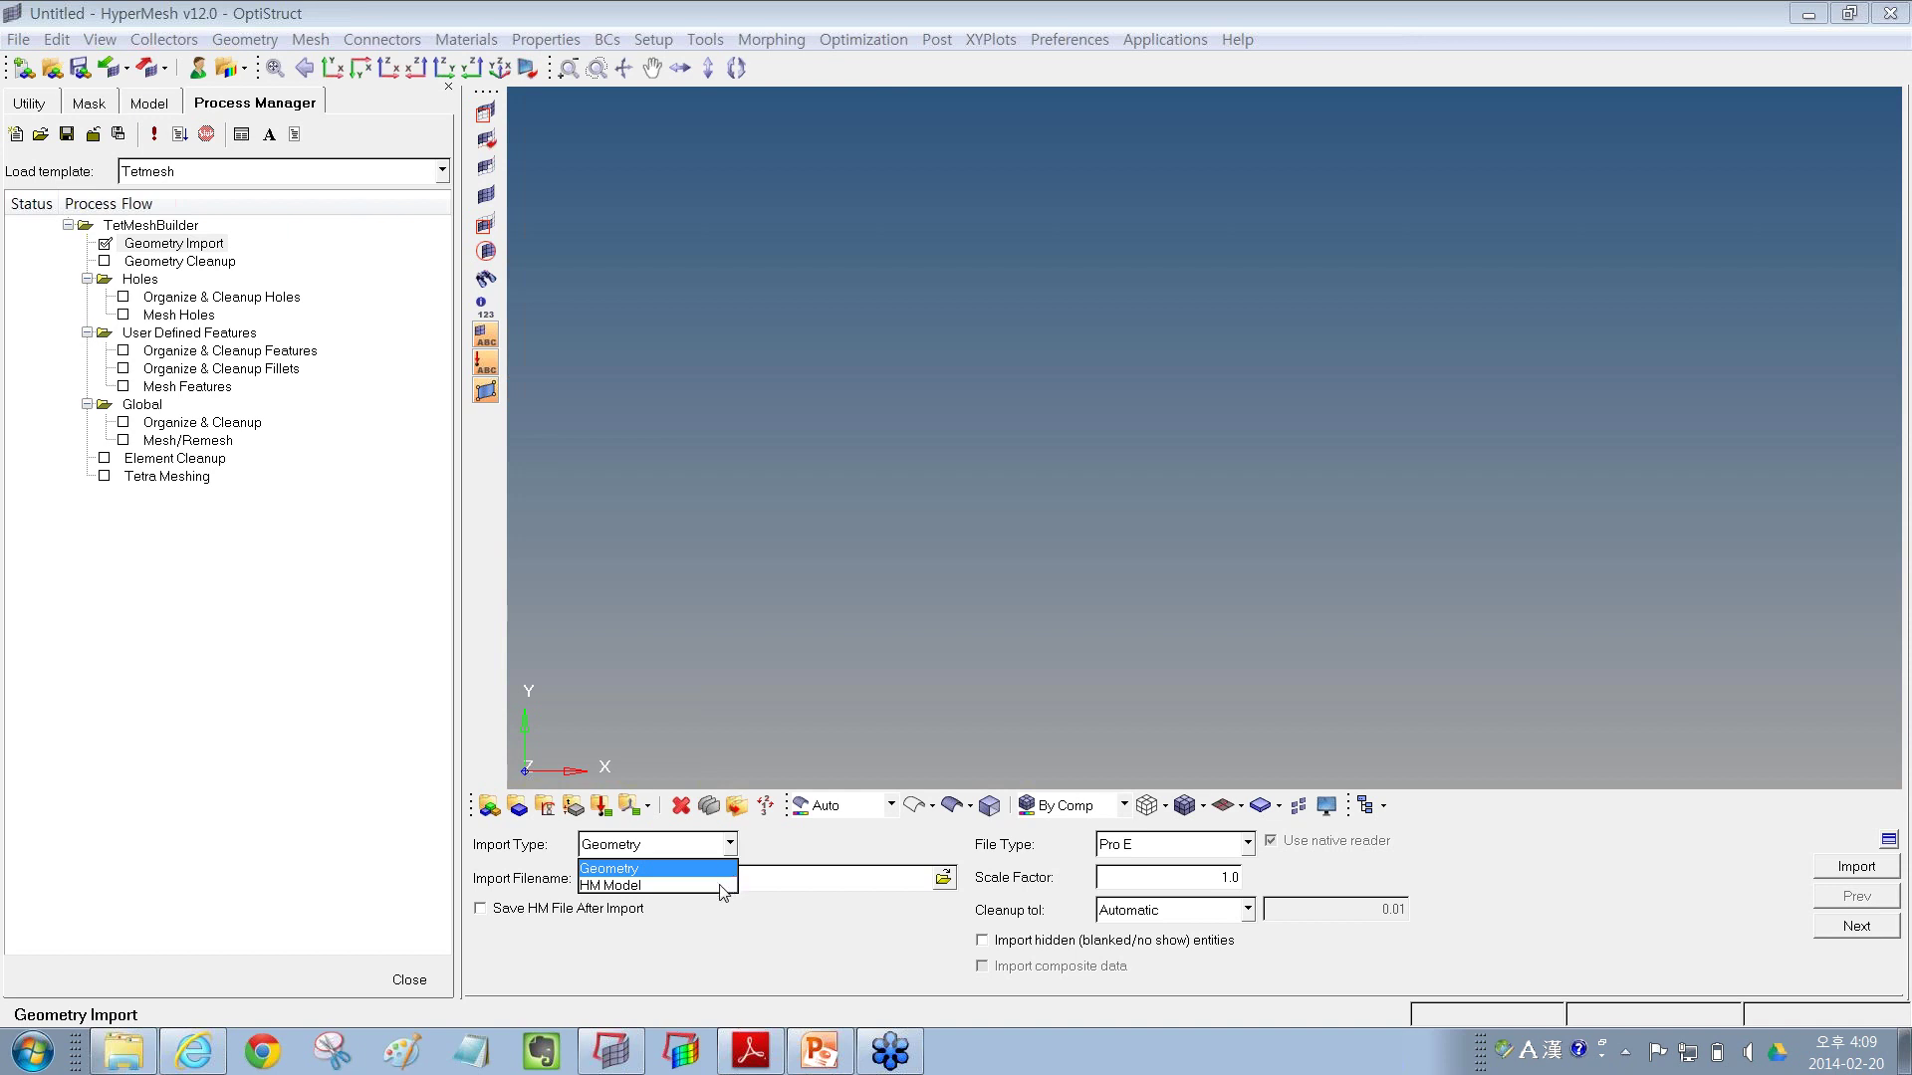
click(682, 885)
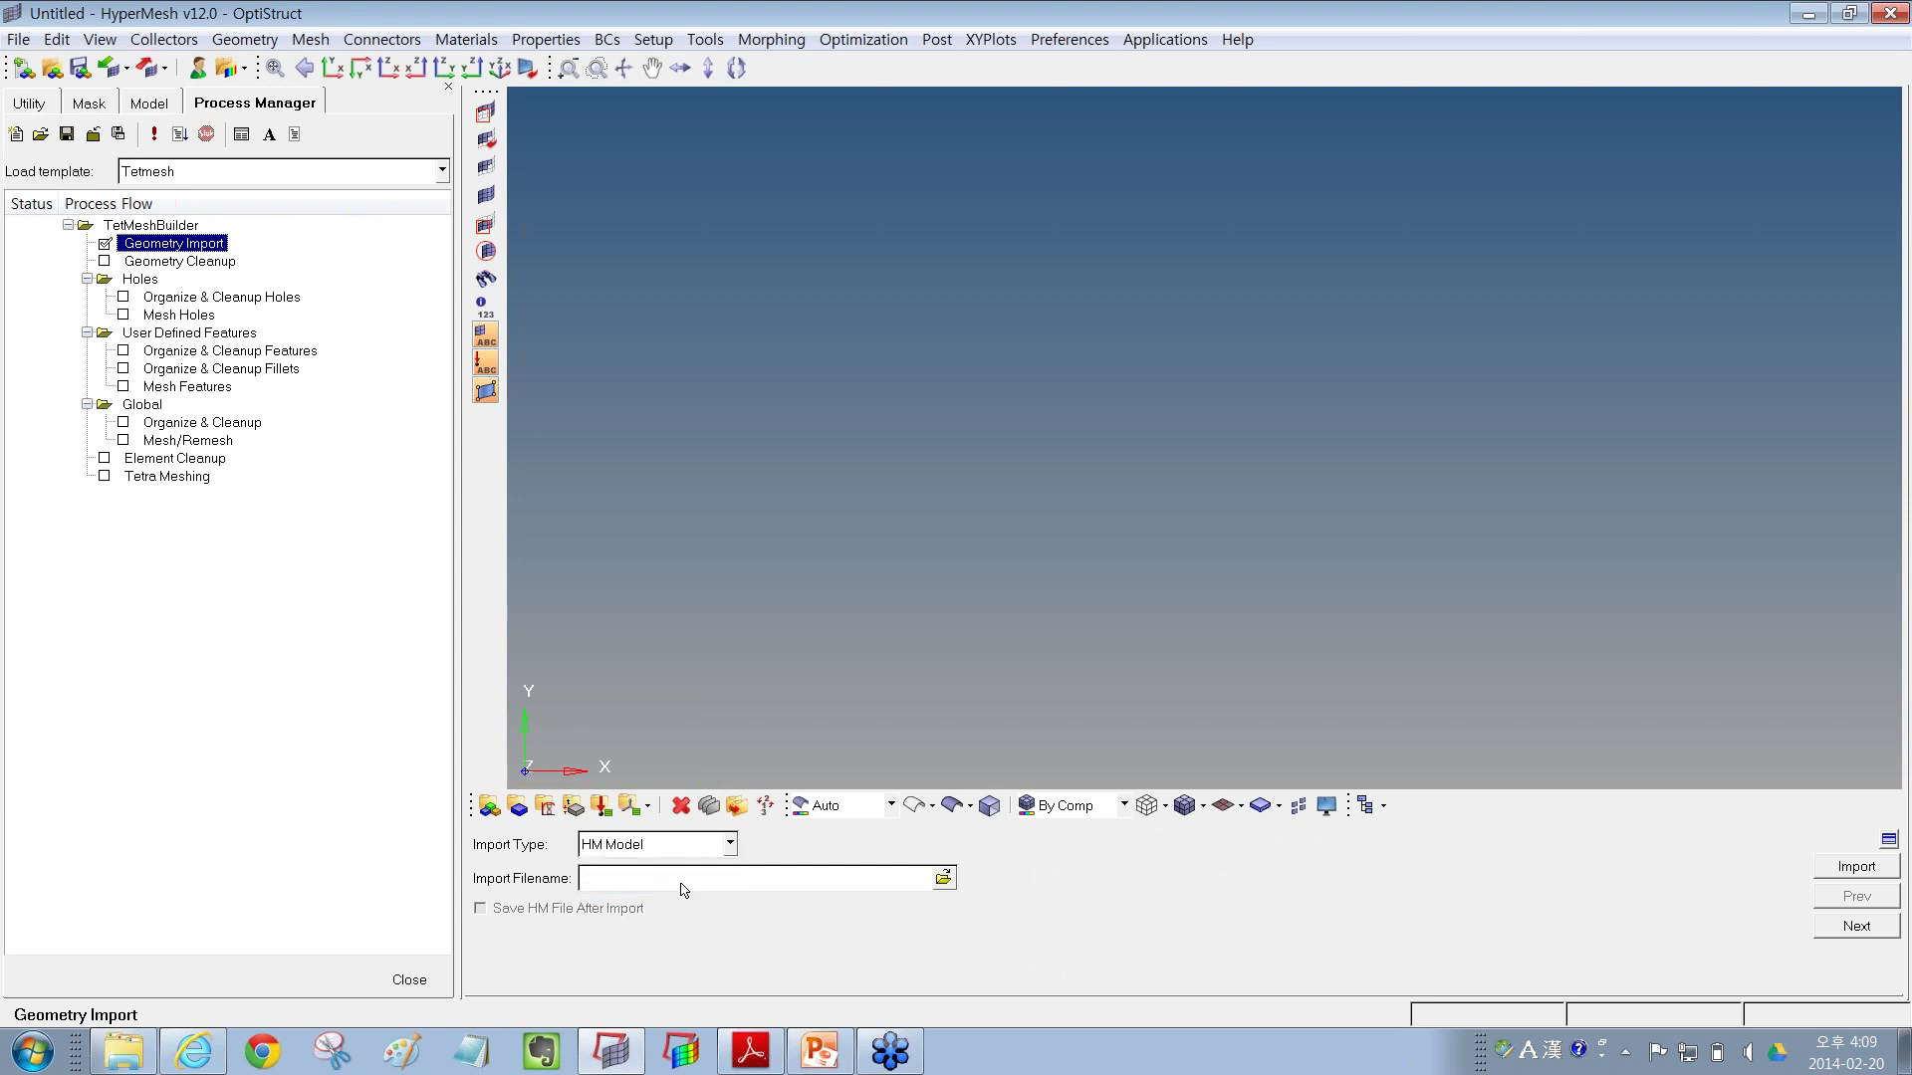
click(732, 844)
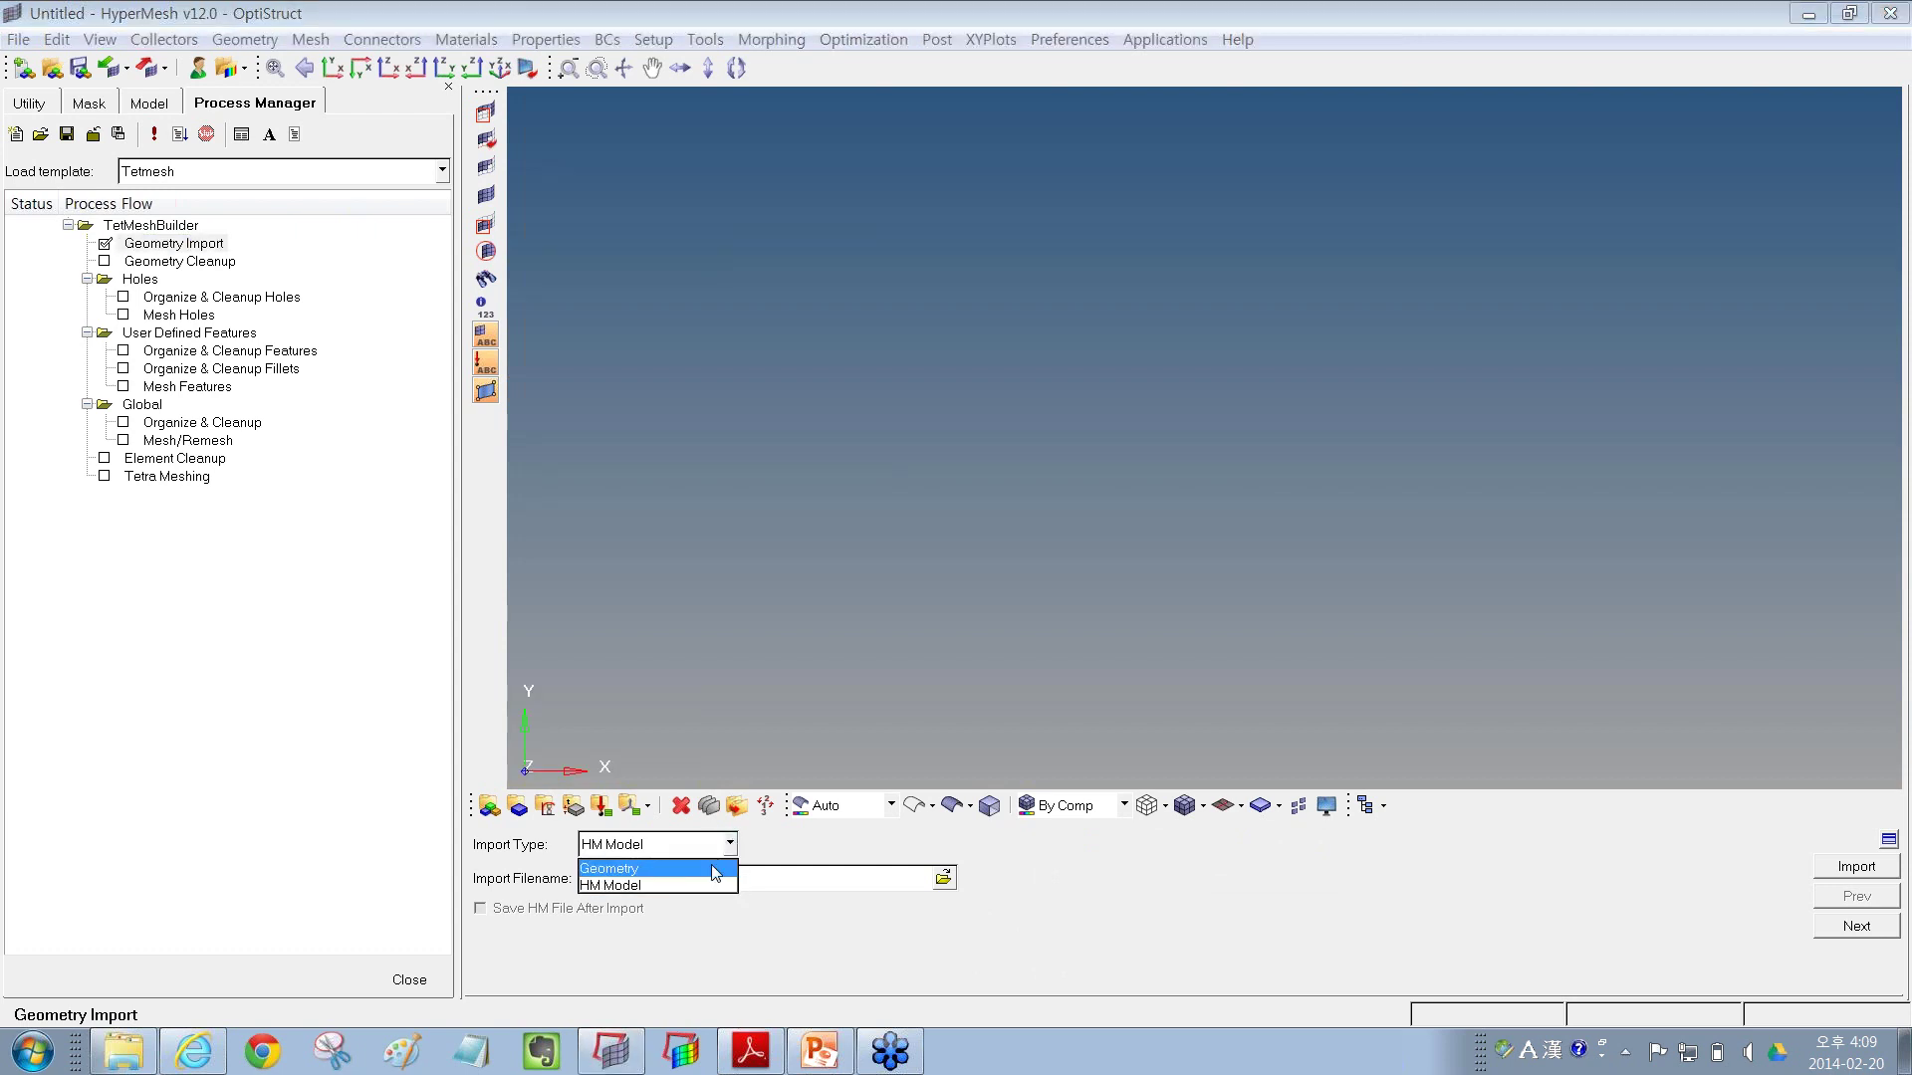
click(719, 866)
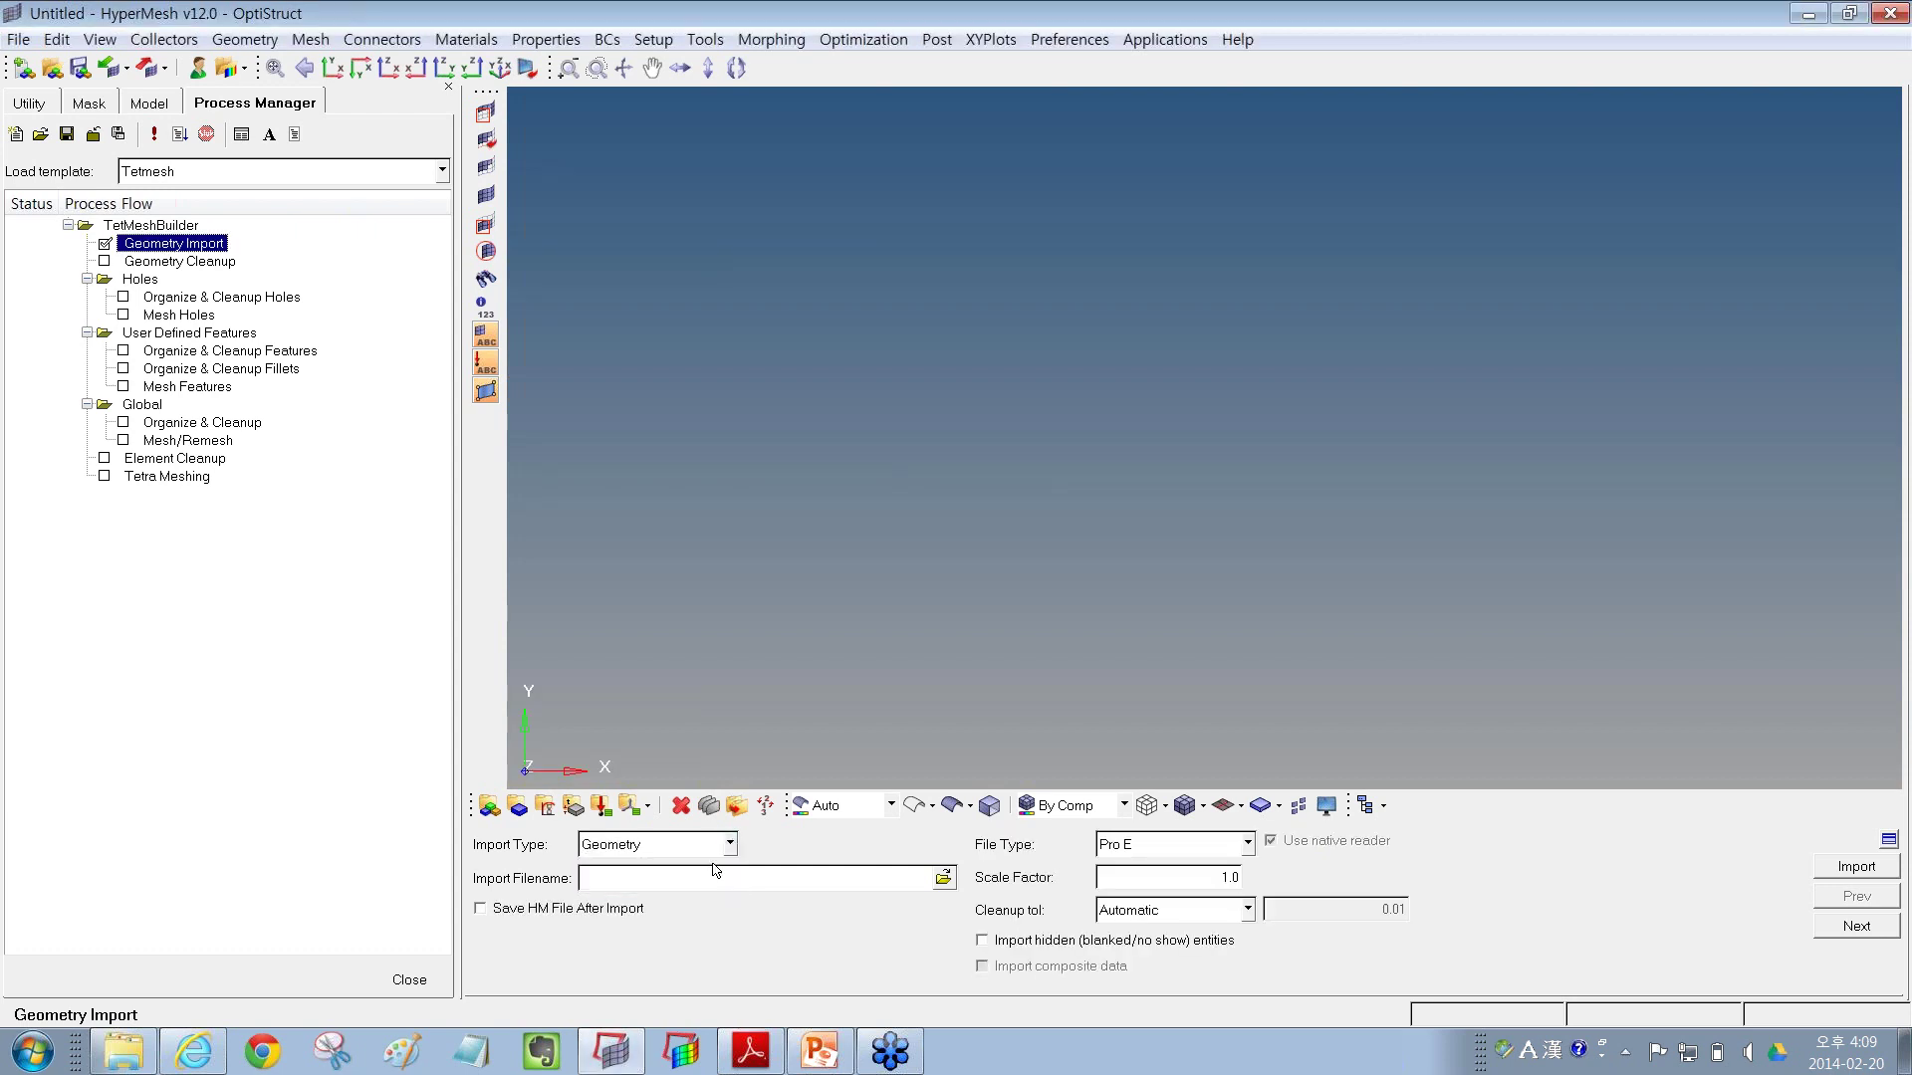
click(1248, 845)
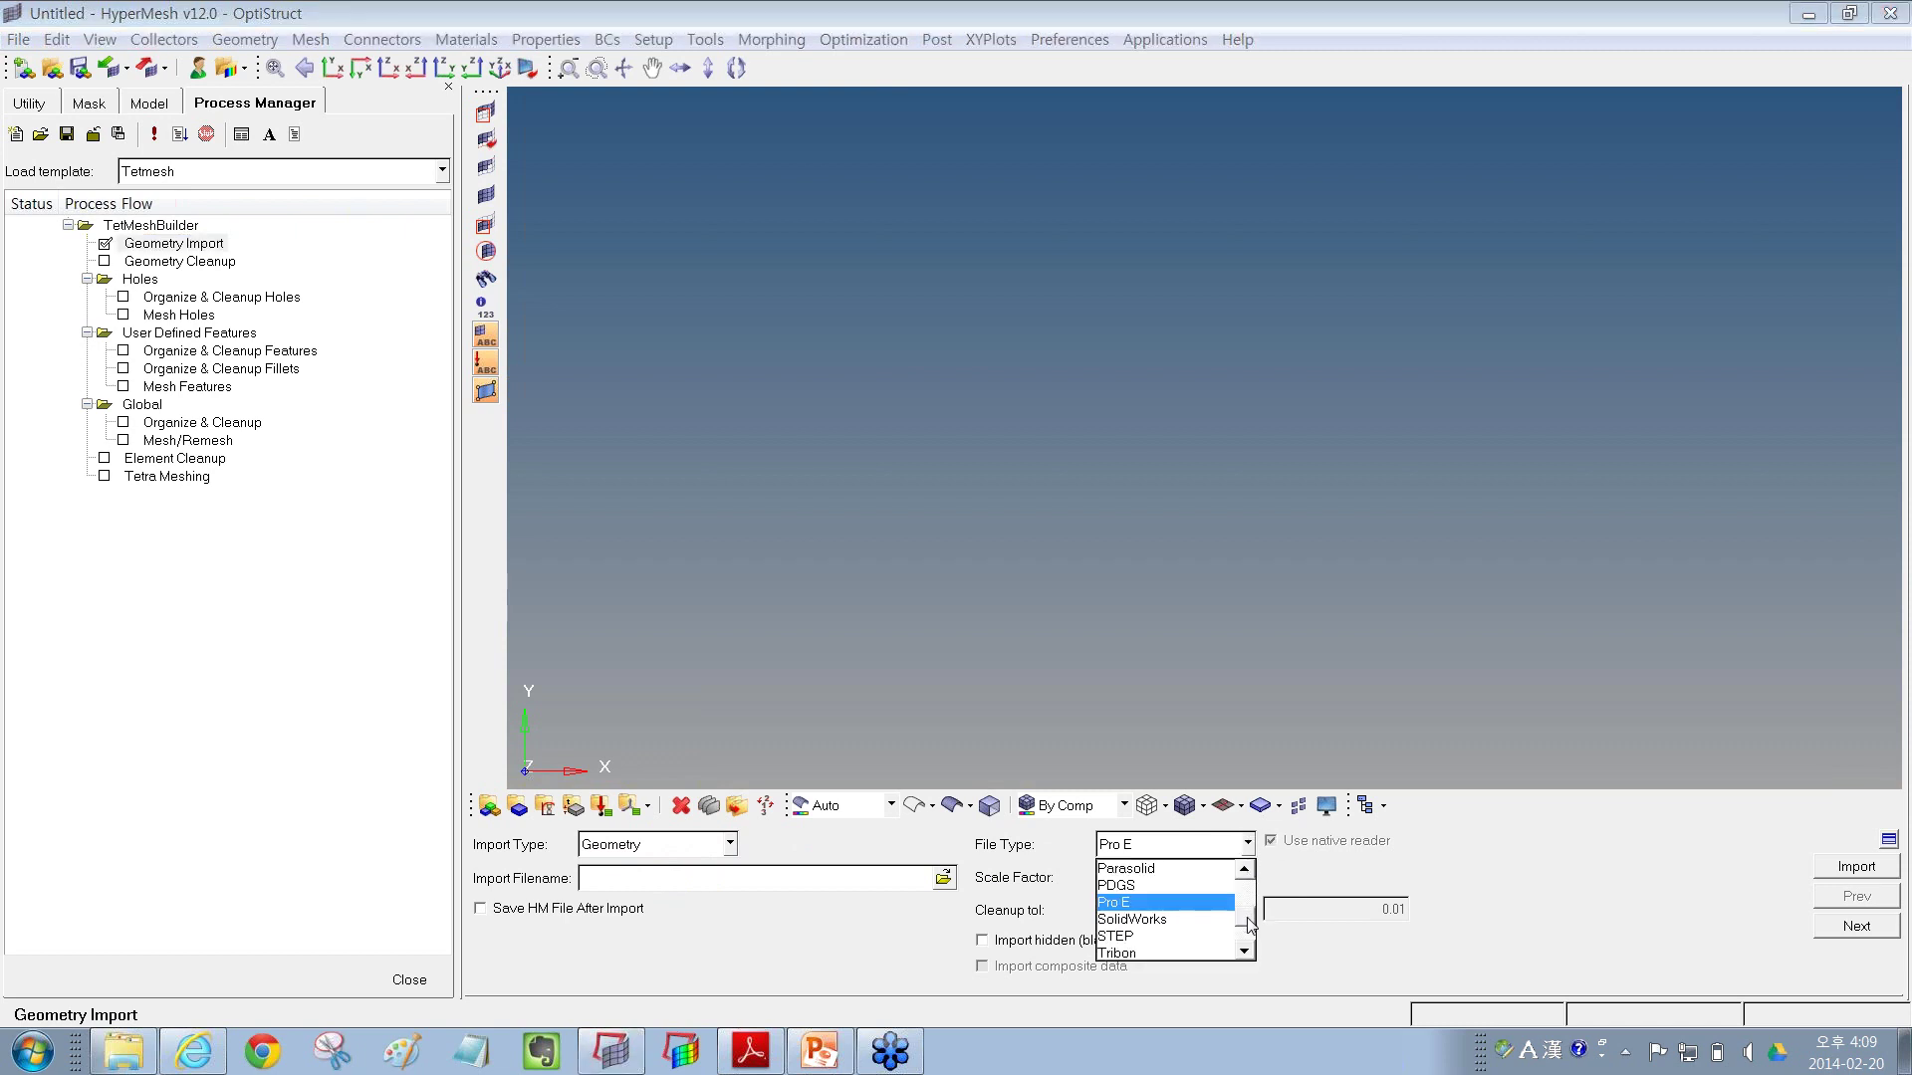
drag(1250, 924, 1249, 893)
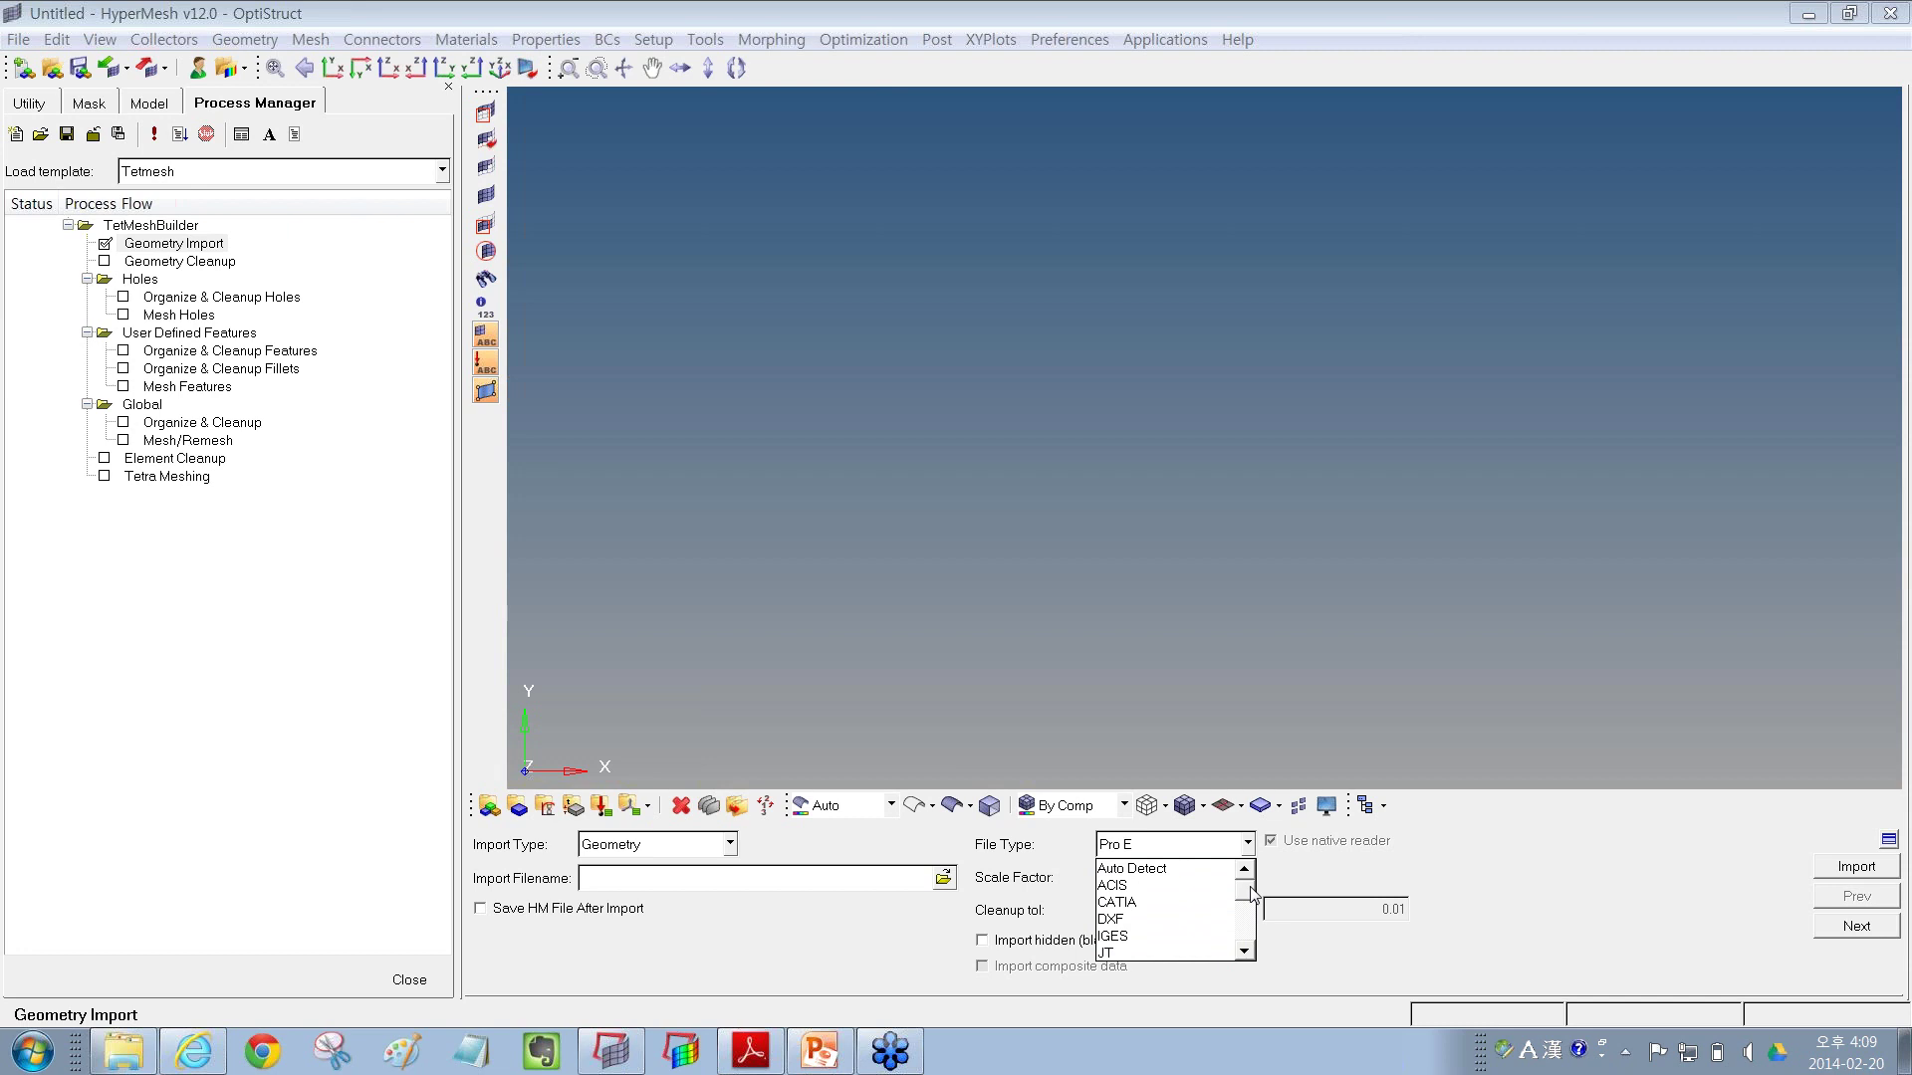
click(1479, 889)
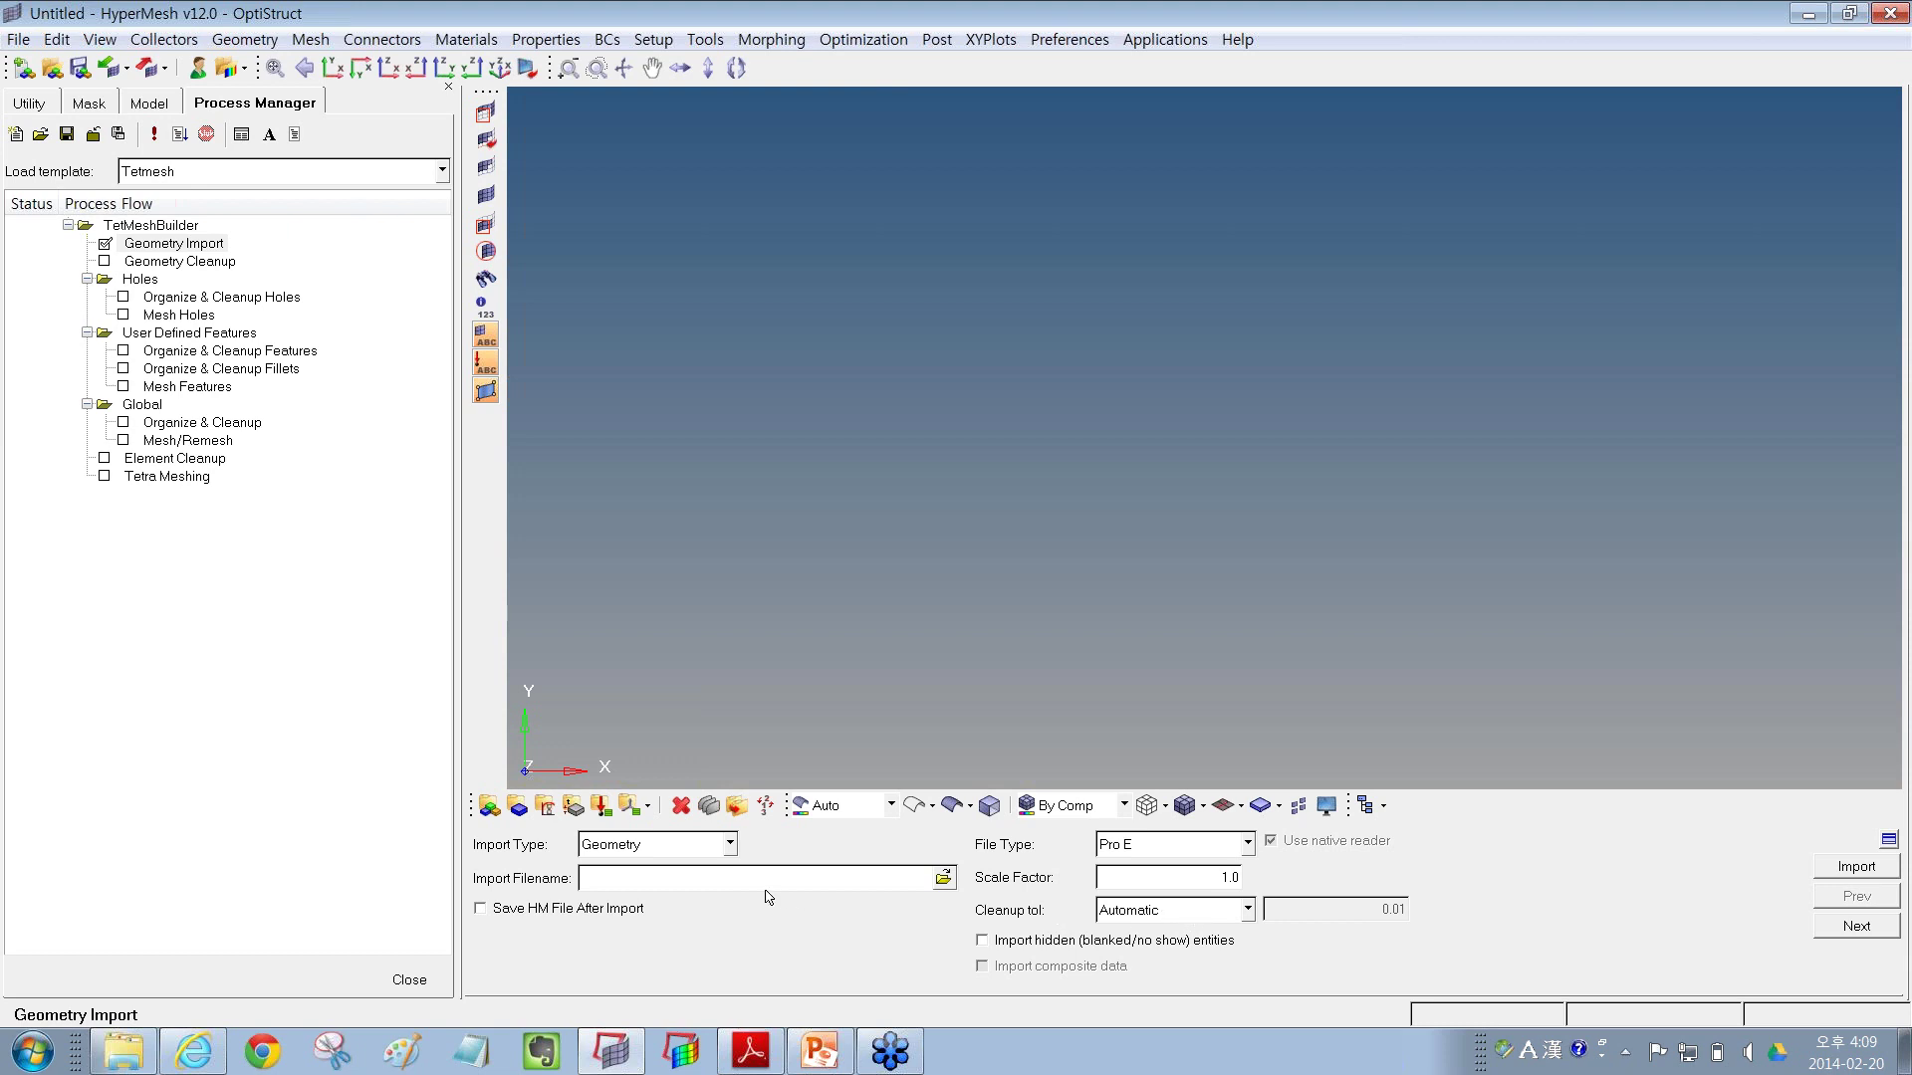
- Import 04c-TETMESH_PM.hm from HM_Model_Files\CHAPTER-4-3D-MESHING on the desktop as an HM Model
click(630, 846)
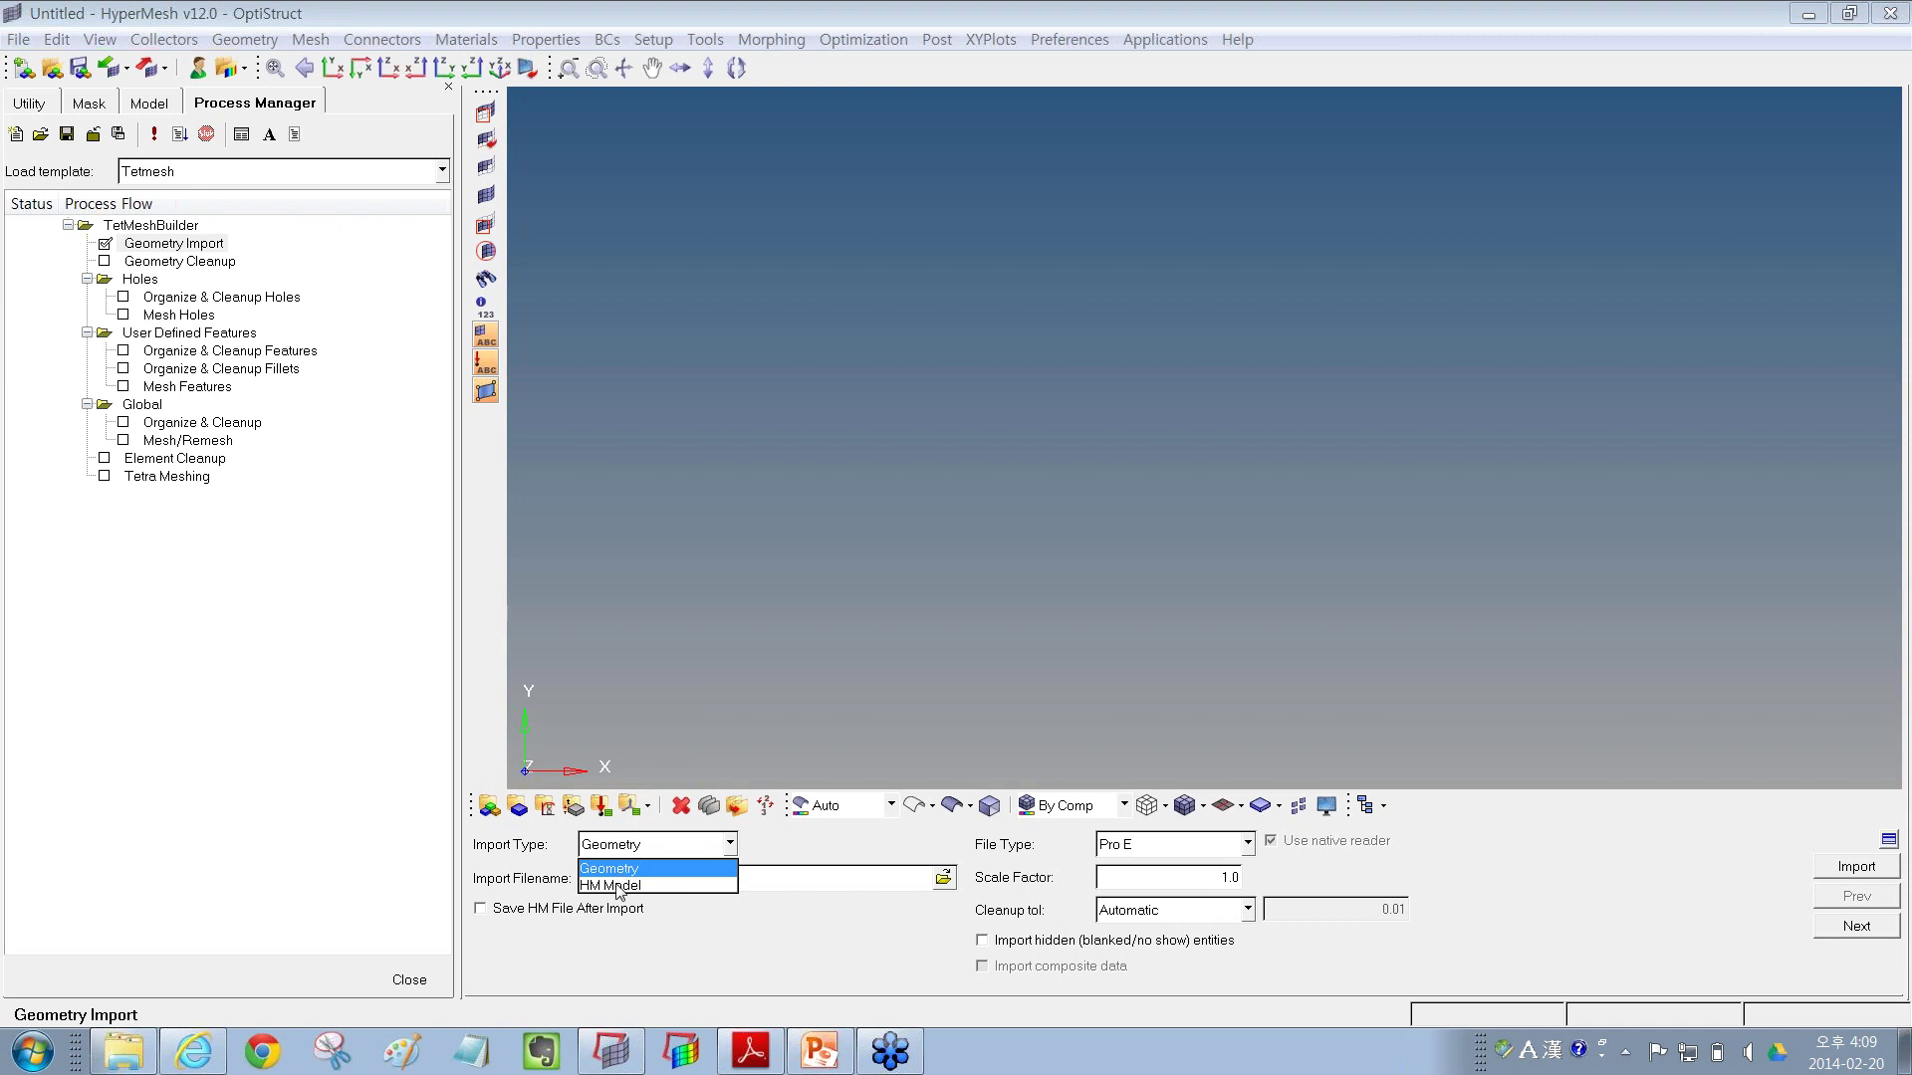
click(617, 886)
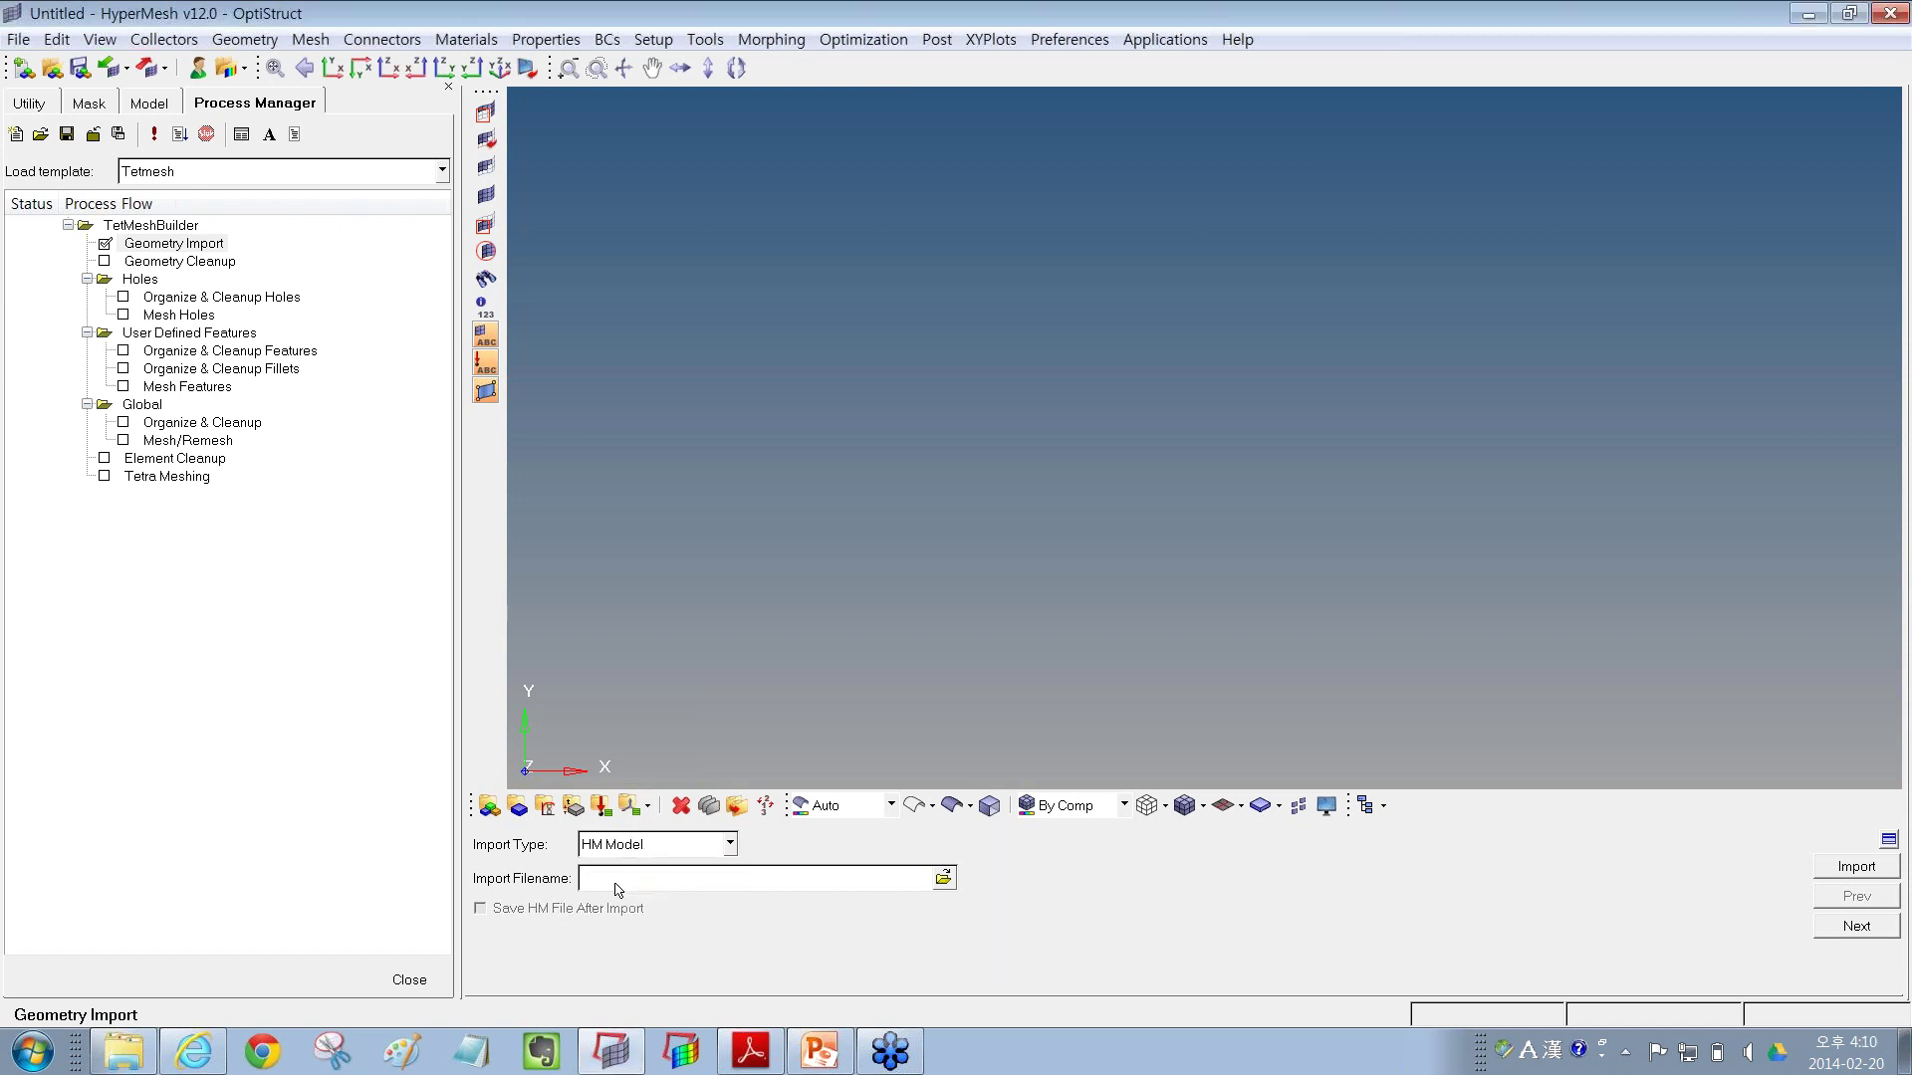
click(944, 879)
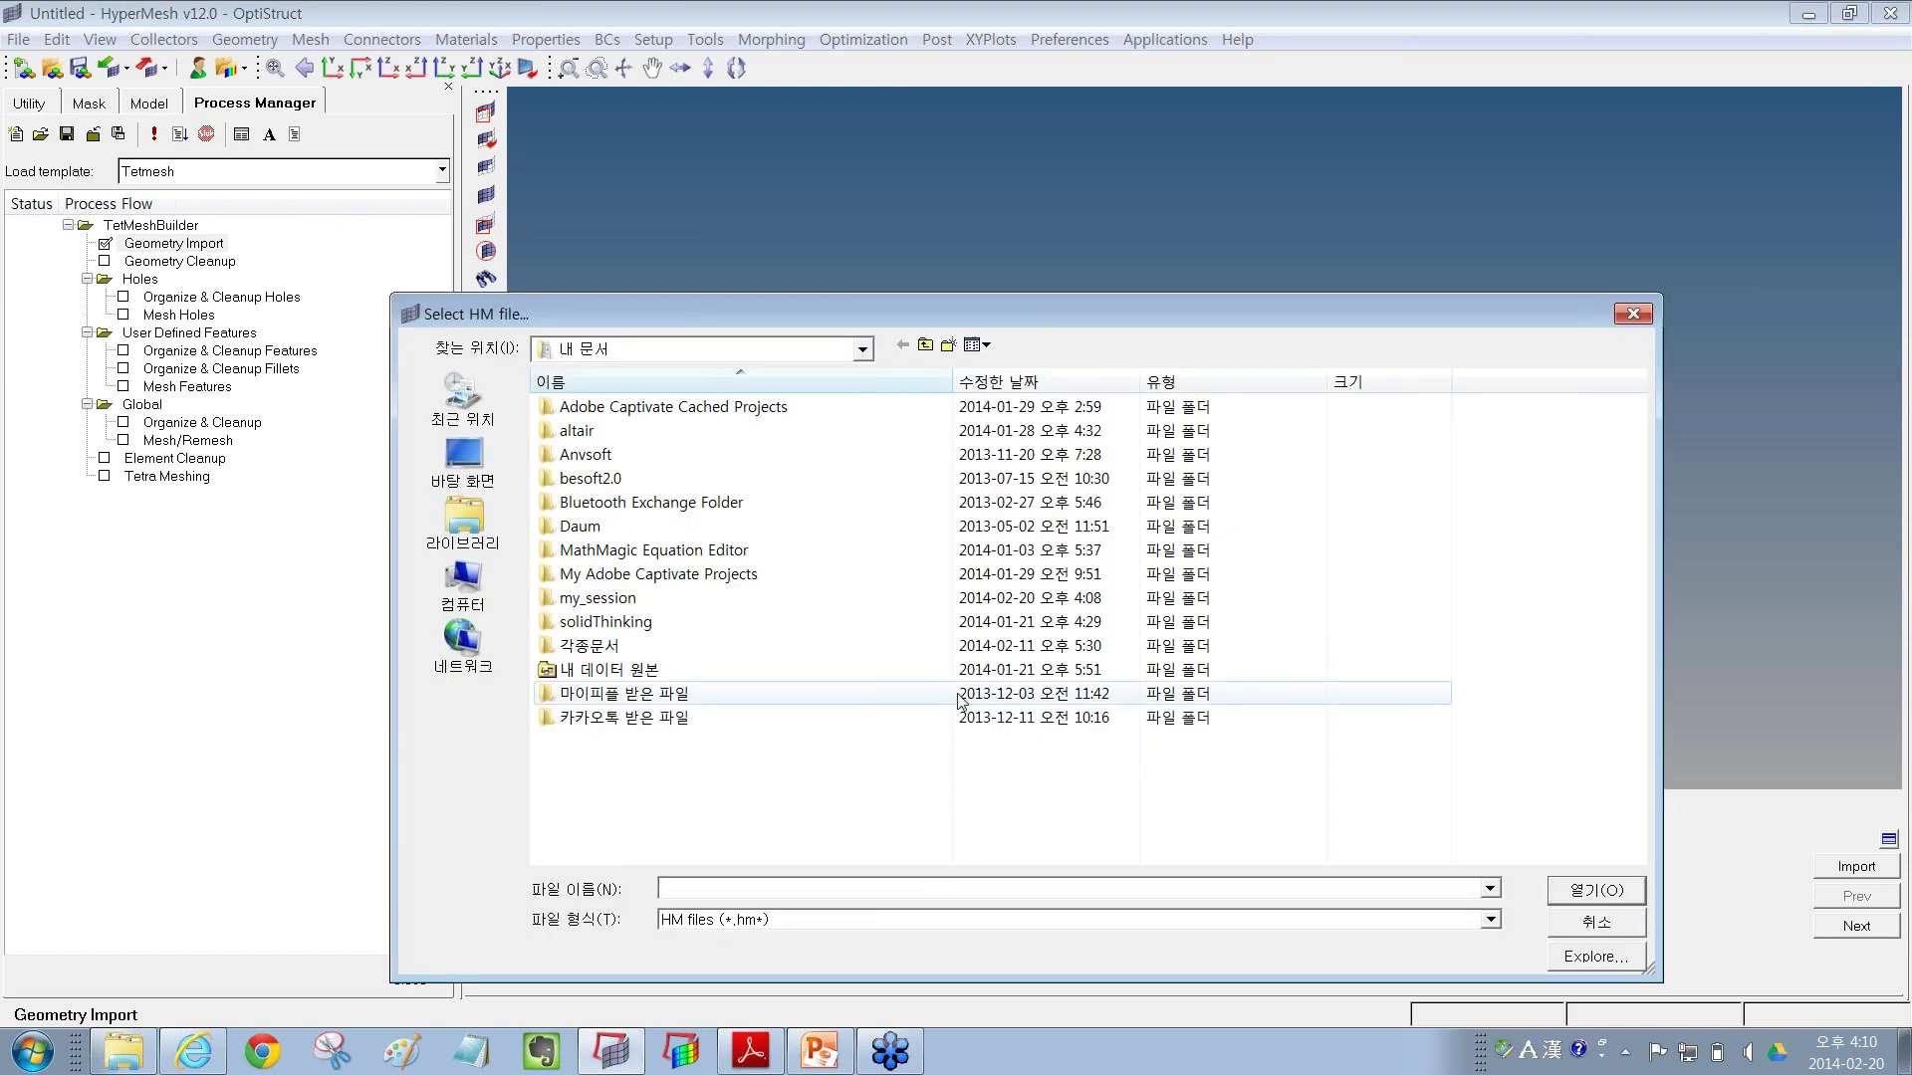
click(481, 468)
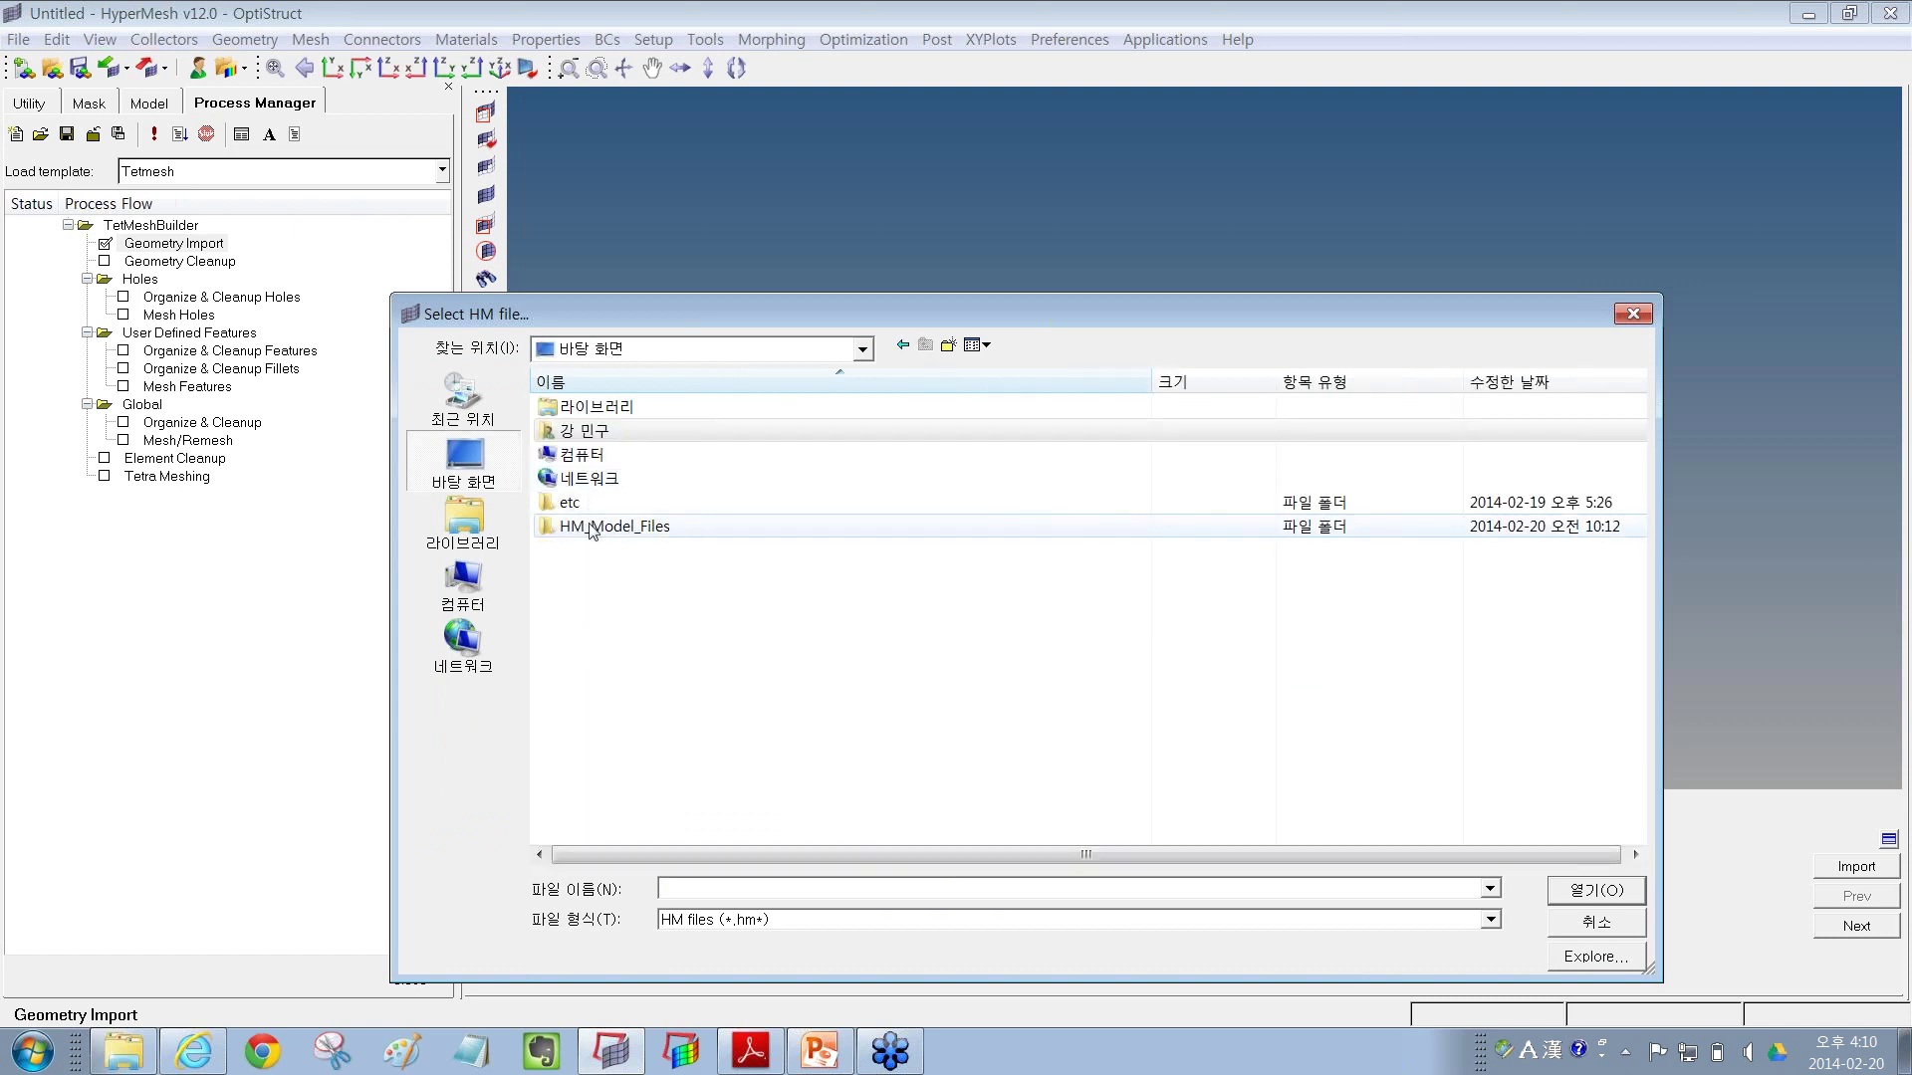
double_click(602, 526)
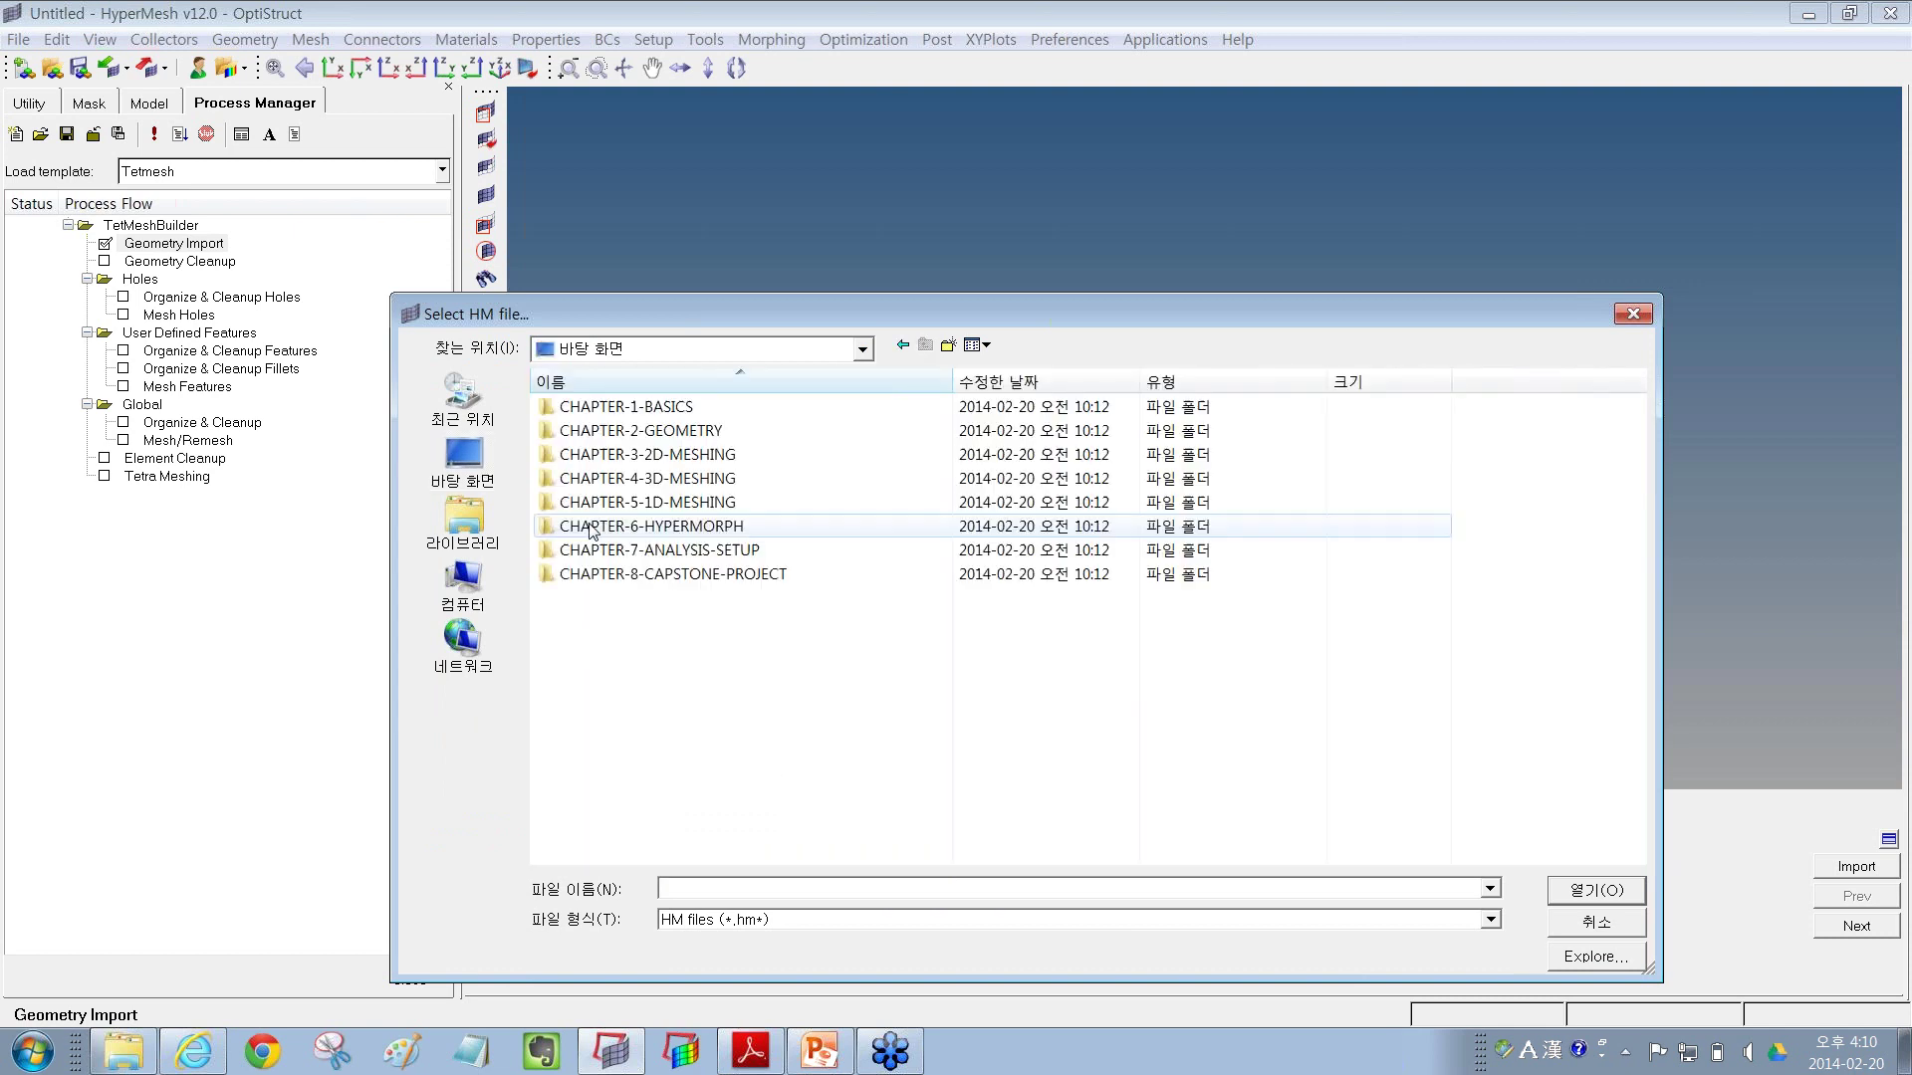
double_click(700, 476)
click(665, 456)
double_click(665, 456)
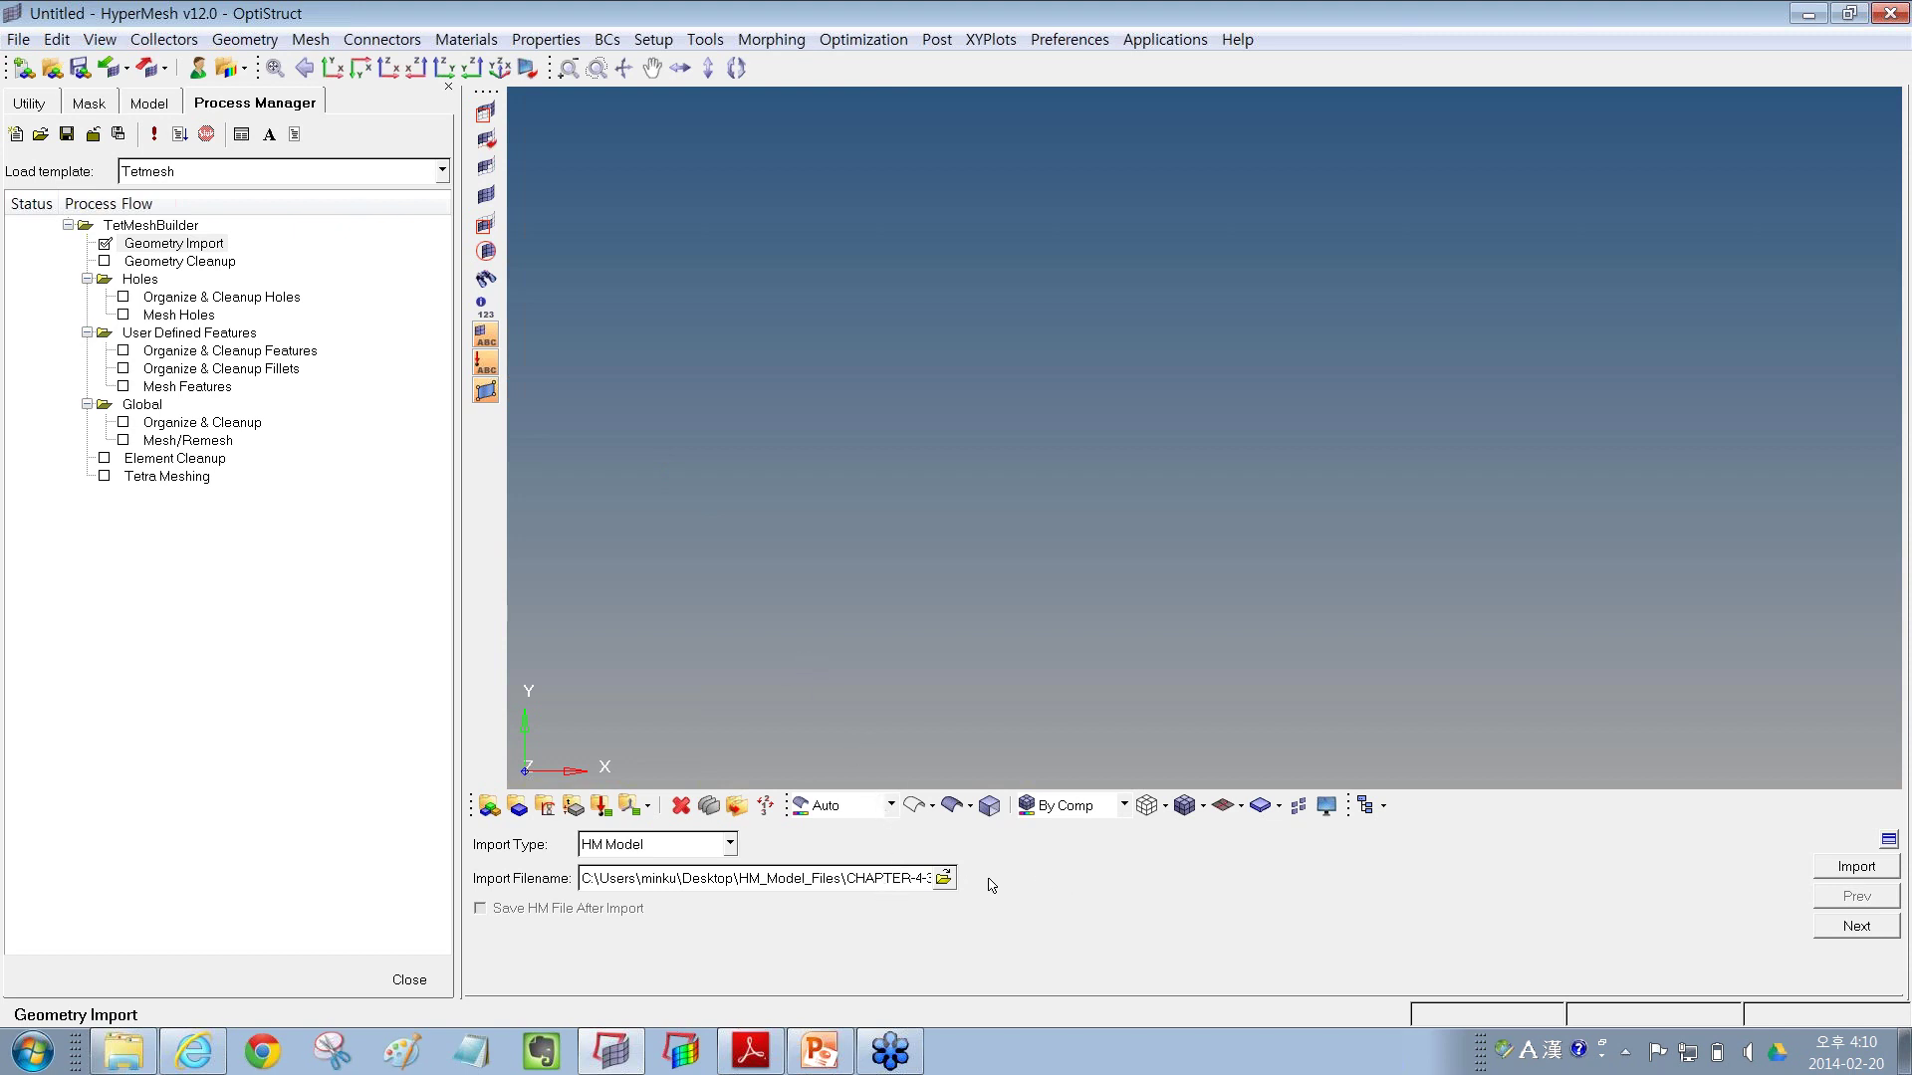
click(1865, 873)
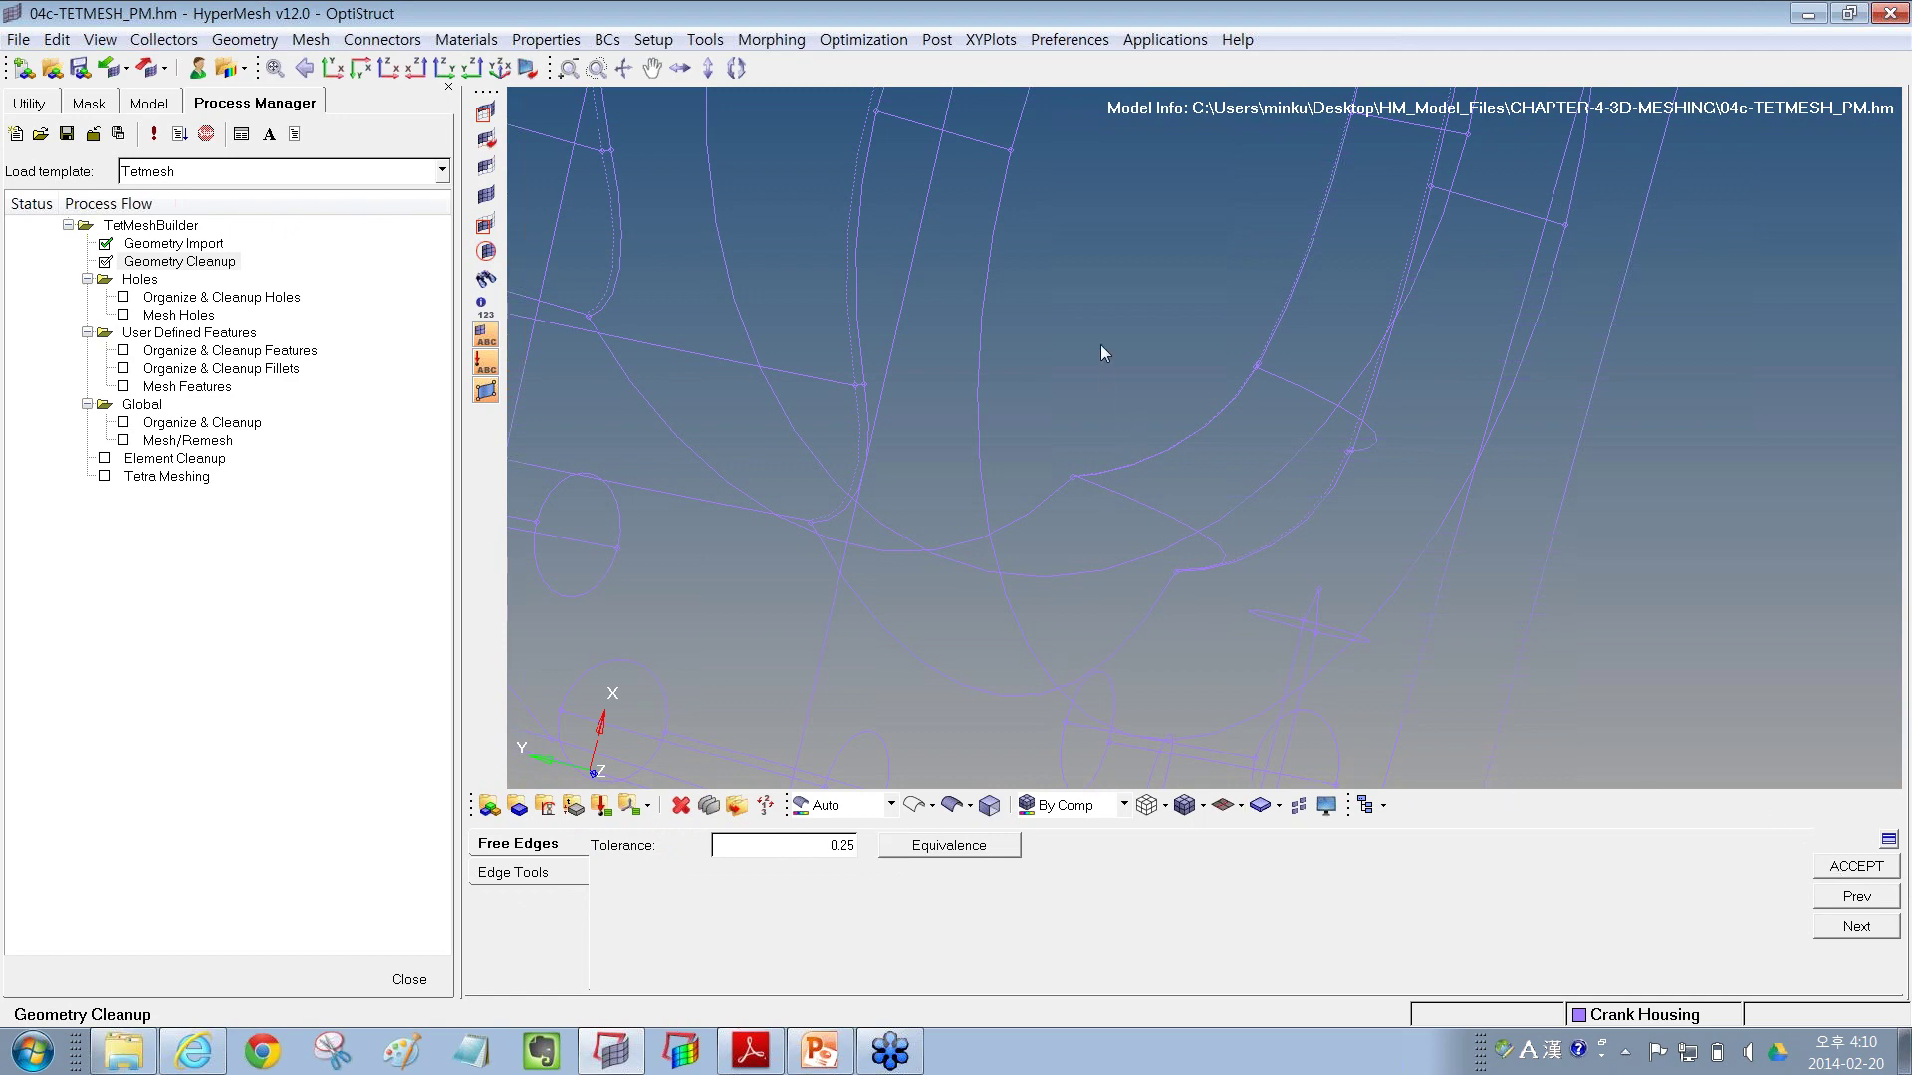
- Display the imported crank housing as shaded geometry with surface edges
ctrl+drag(1095, 243, 986, 349)
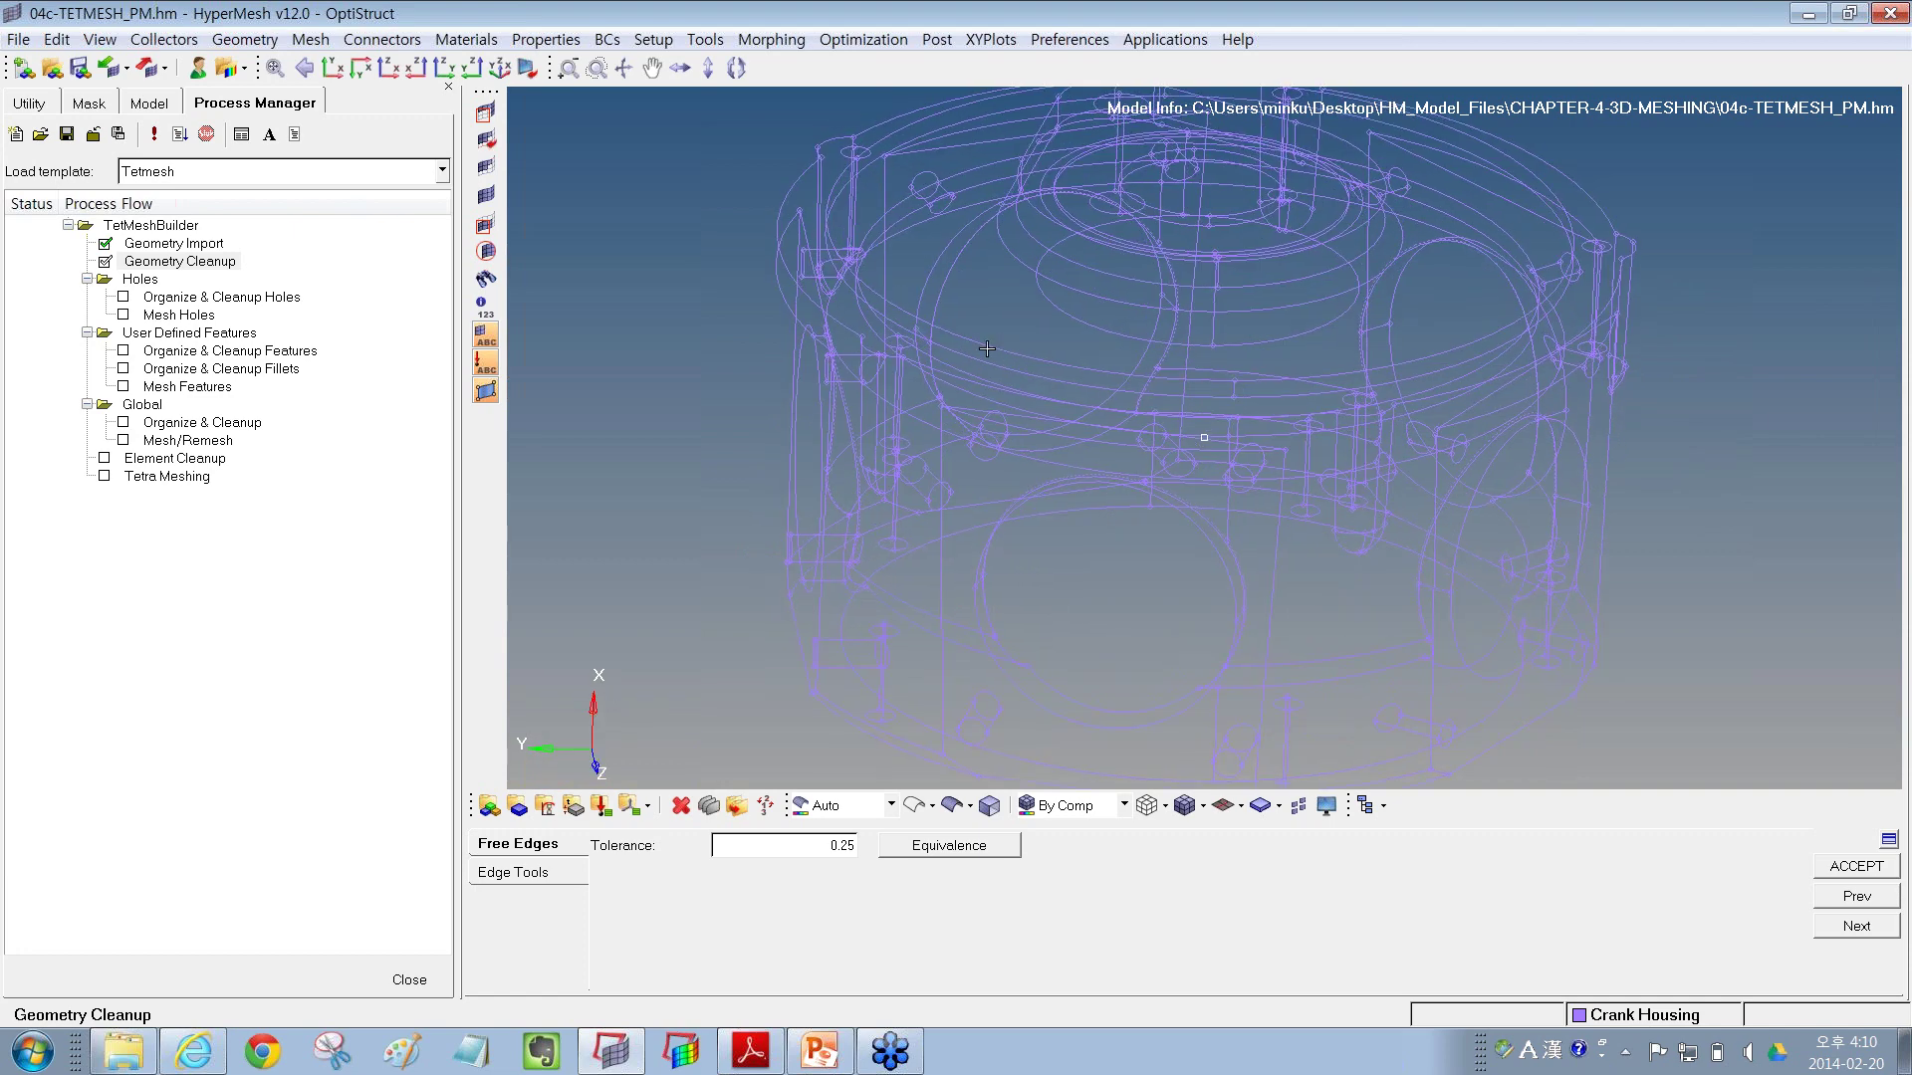
click(959, 809)
mouse_move(1365, 439)
ctrl+mouse_down()
mouse_move(1515, 565)
mouse_move(1493, 546)
mouse_move(1132, 551)
mouse_move(1099, 627)
mouse_move(1115, 318)
ctrl+mouse_up()
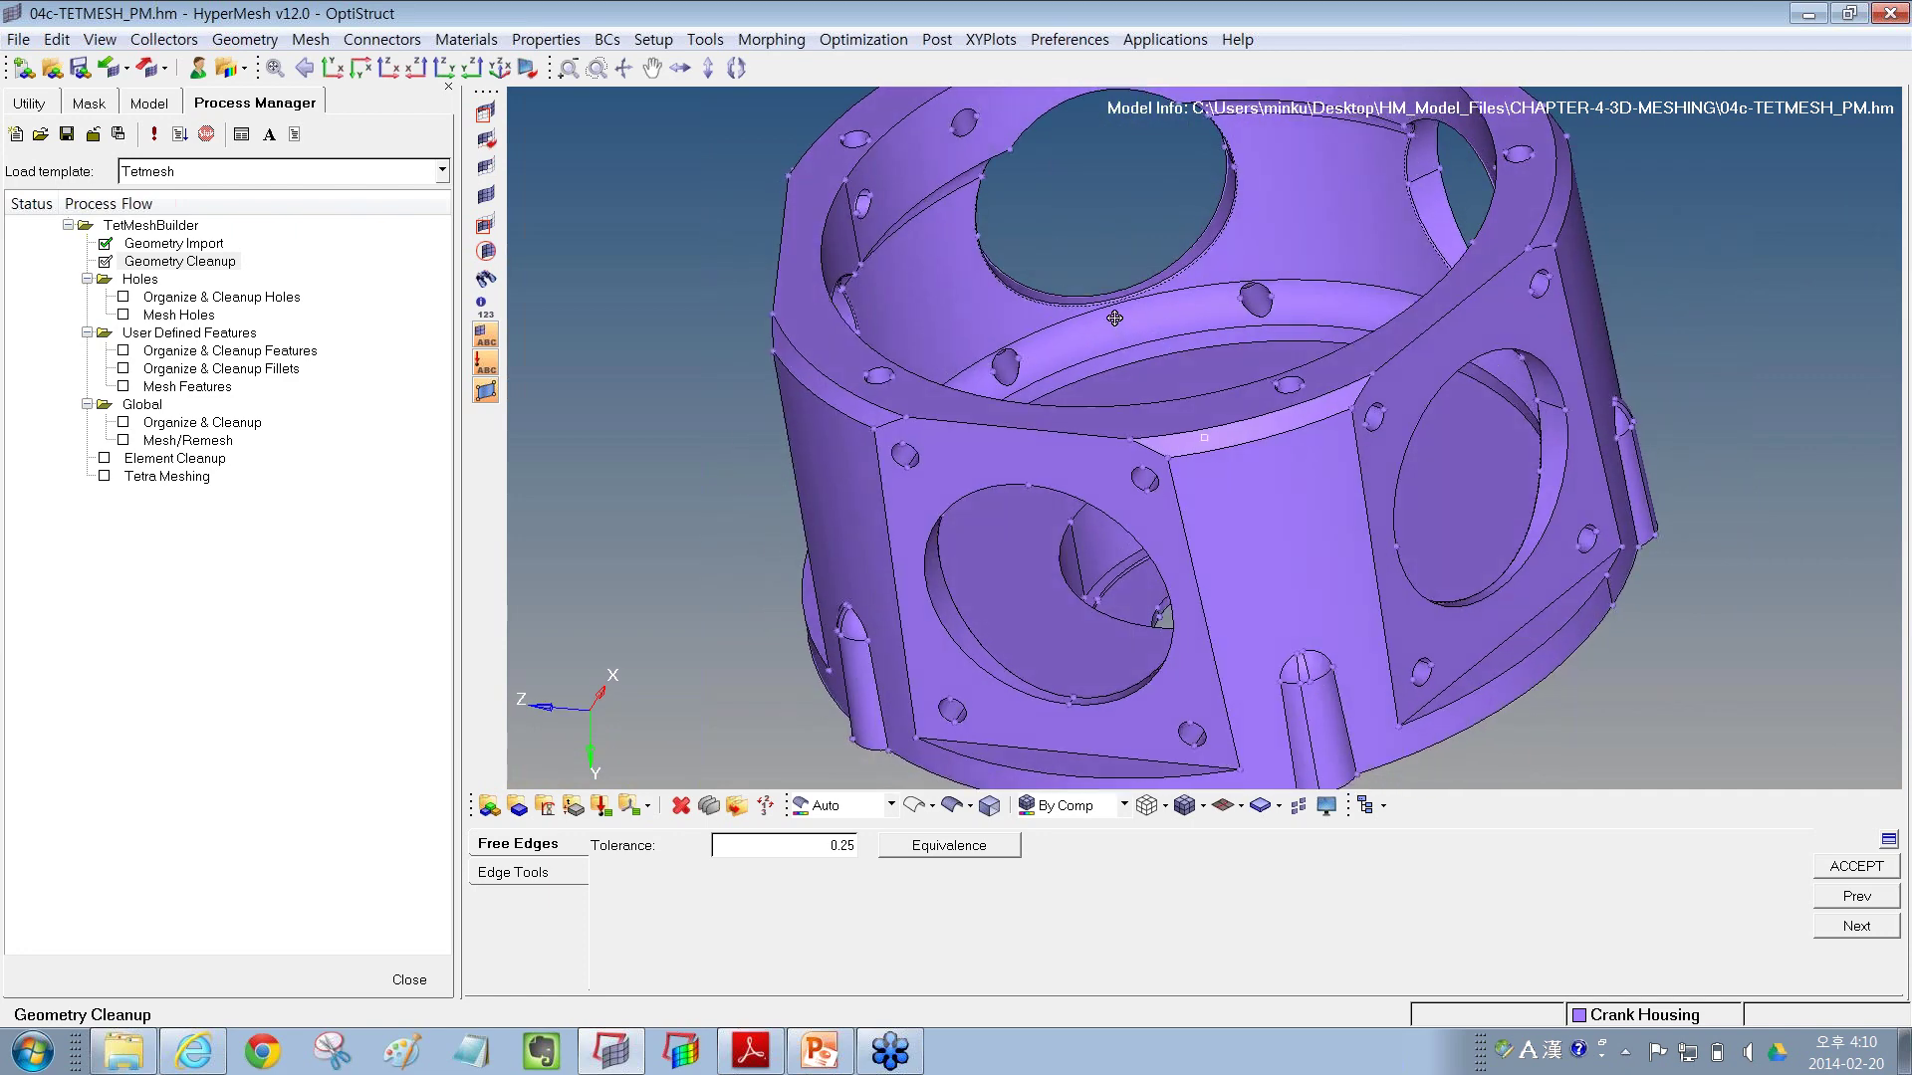
- Check the Crank Housing component in the model tree by hiding its geometry and showing it again
click(148, 103)
click(15, 228)
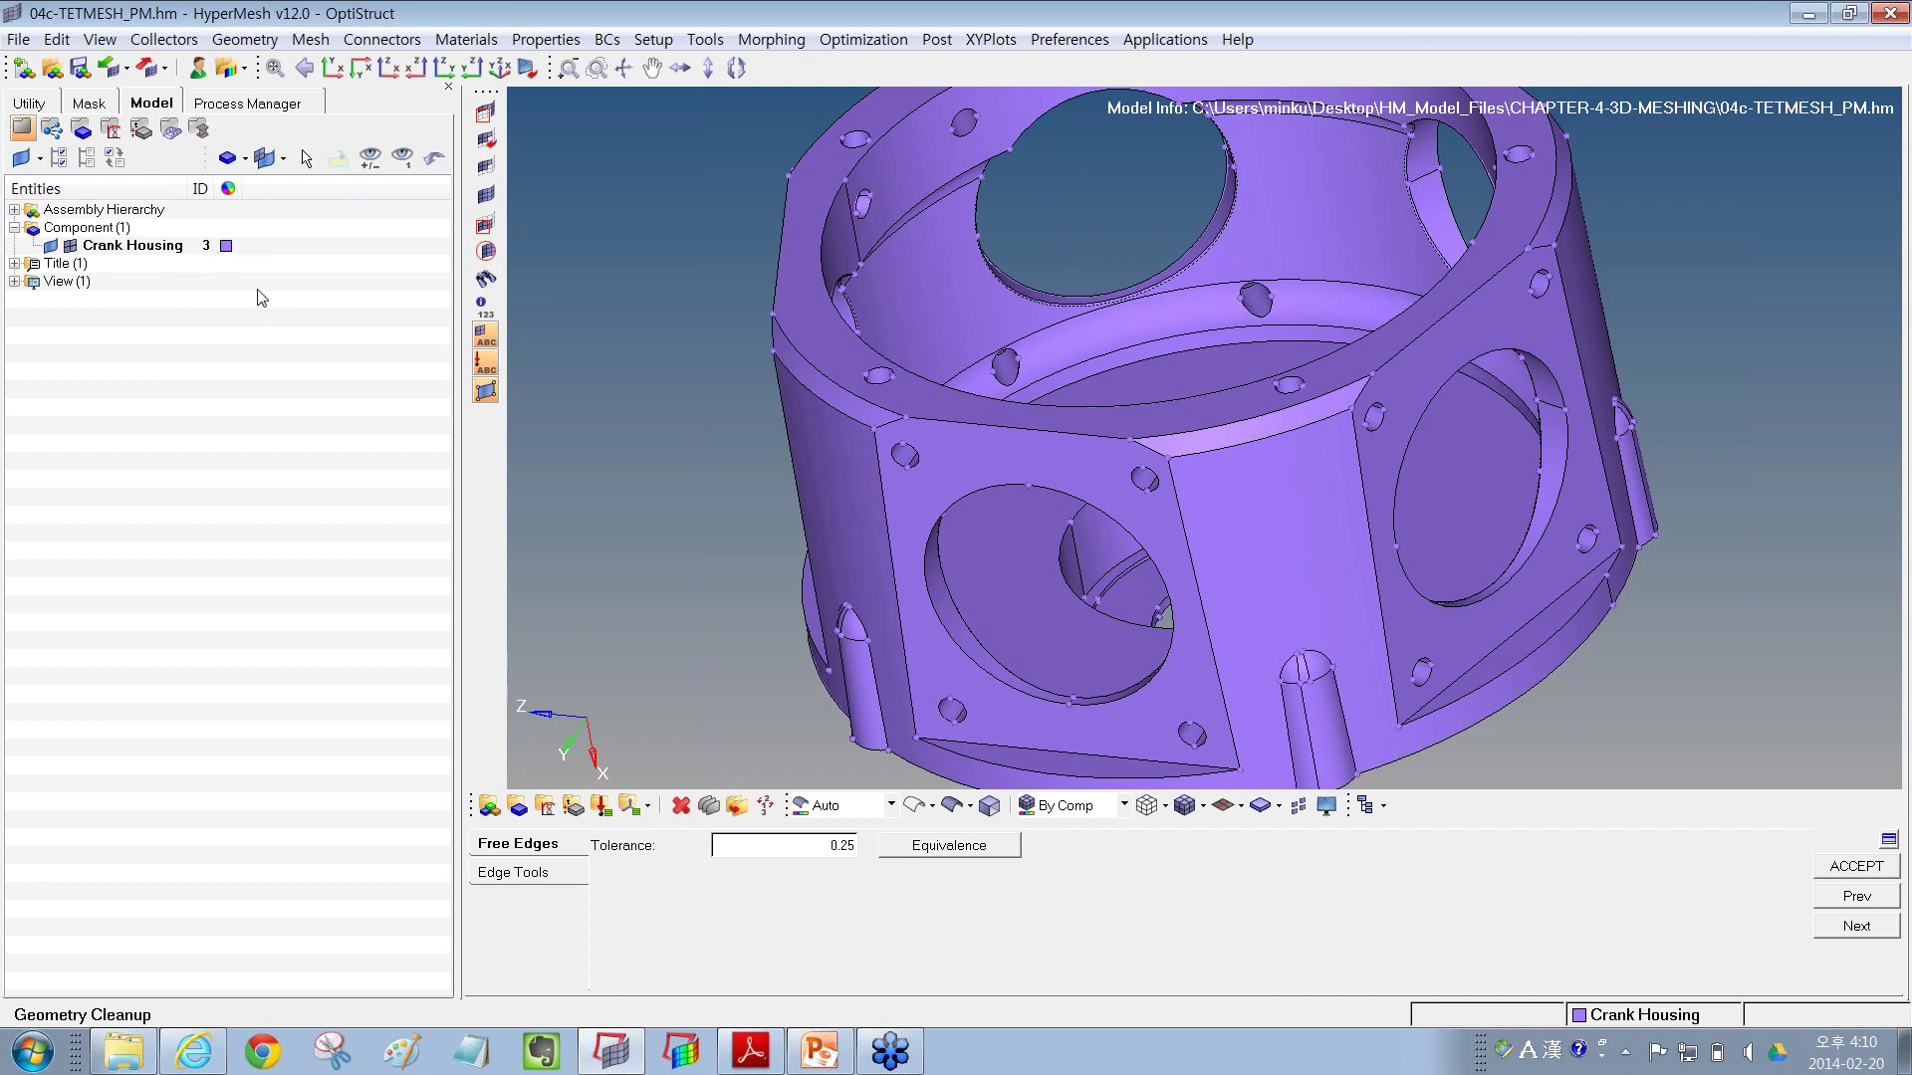
click(49, 247)
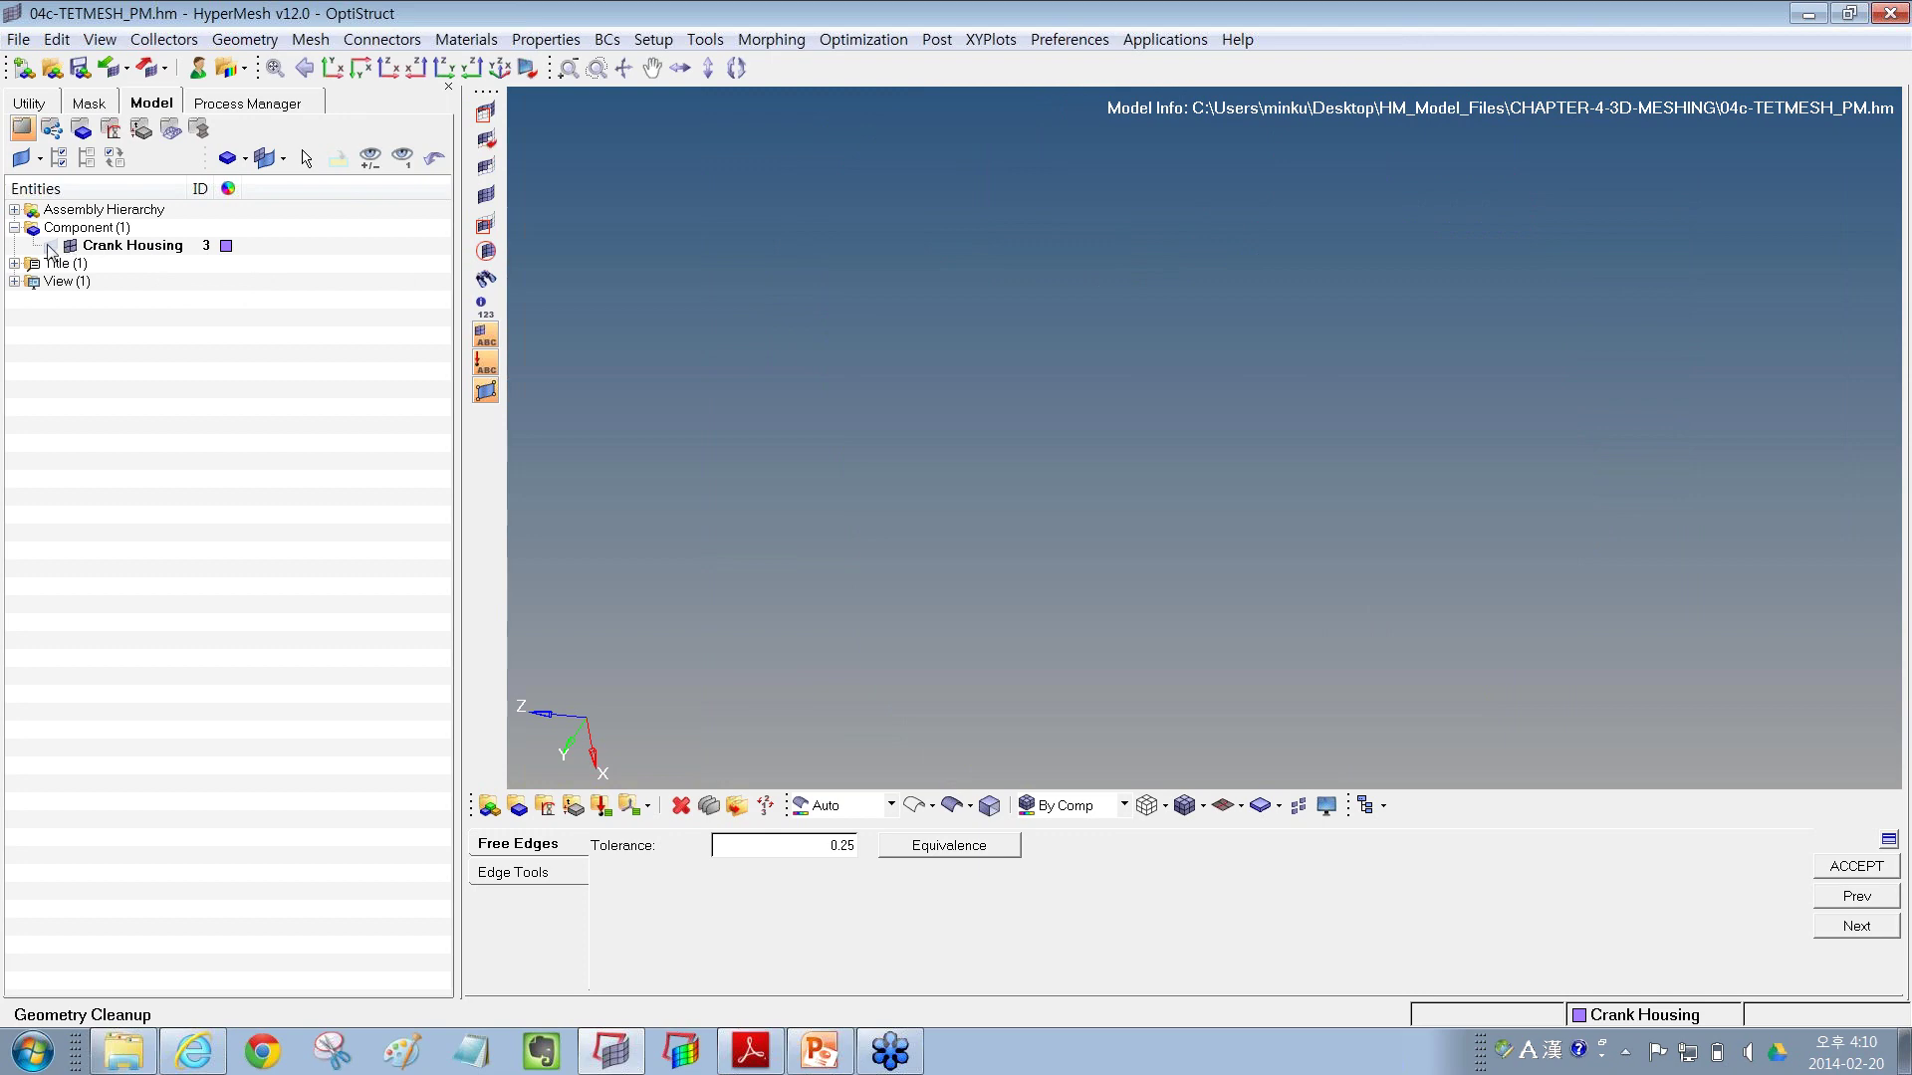
click(49, 247)
ctrl+drag(930, 260, 1121, 362)
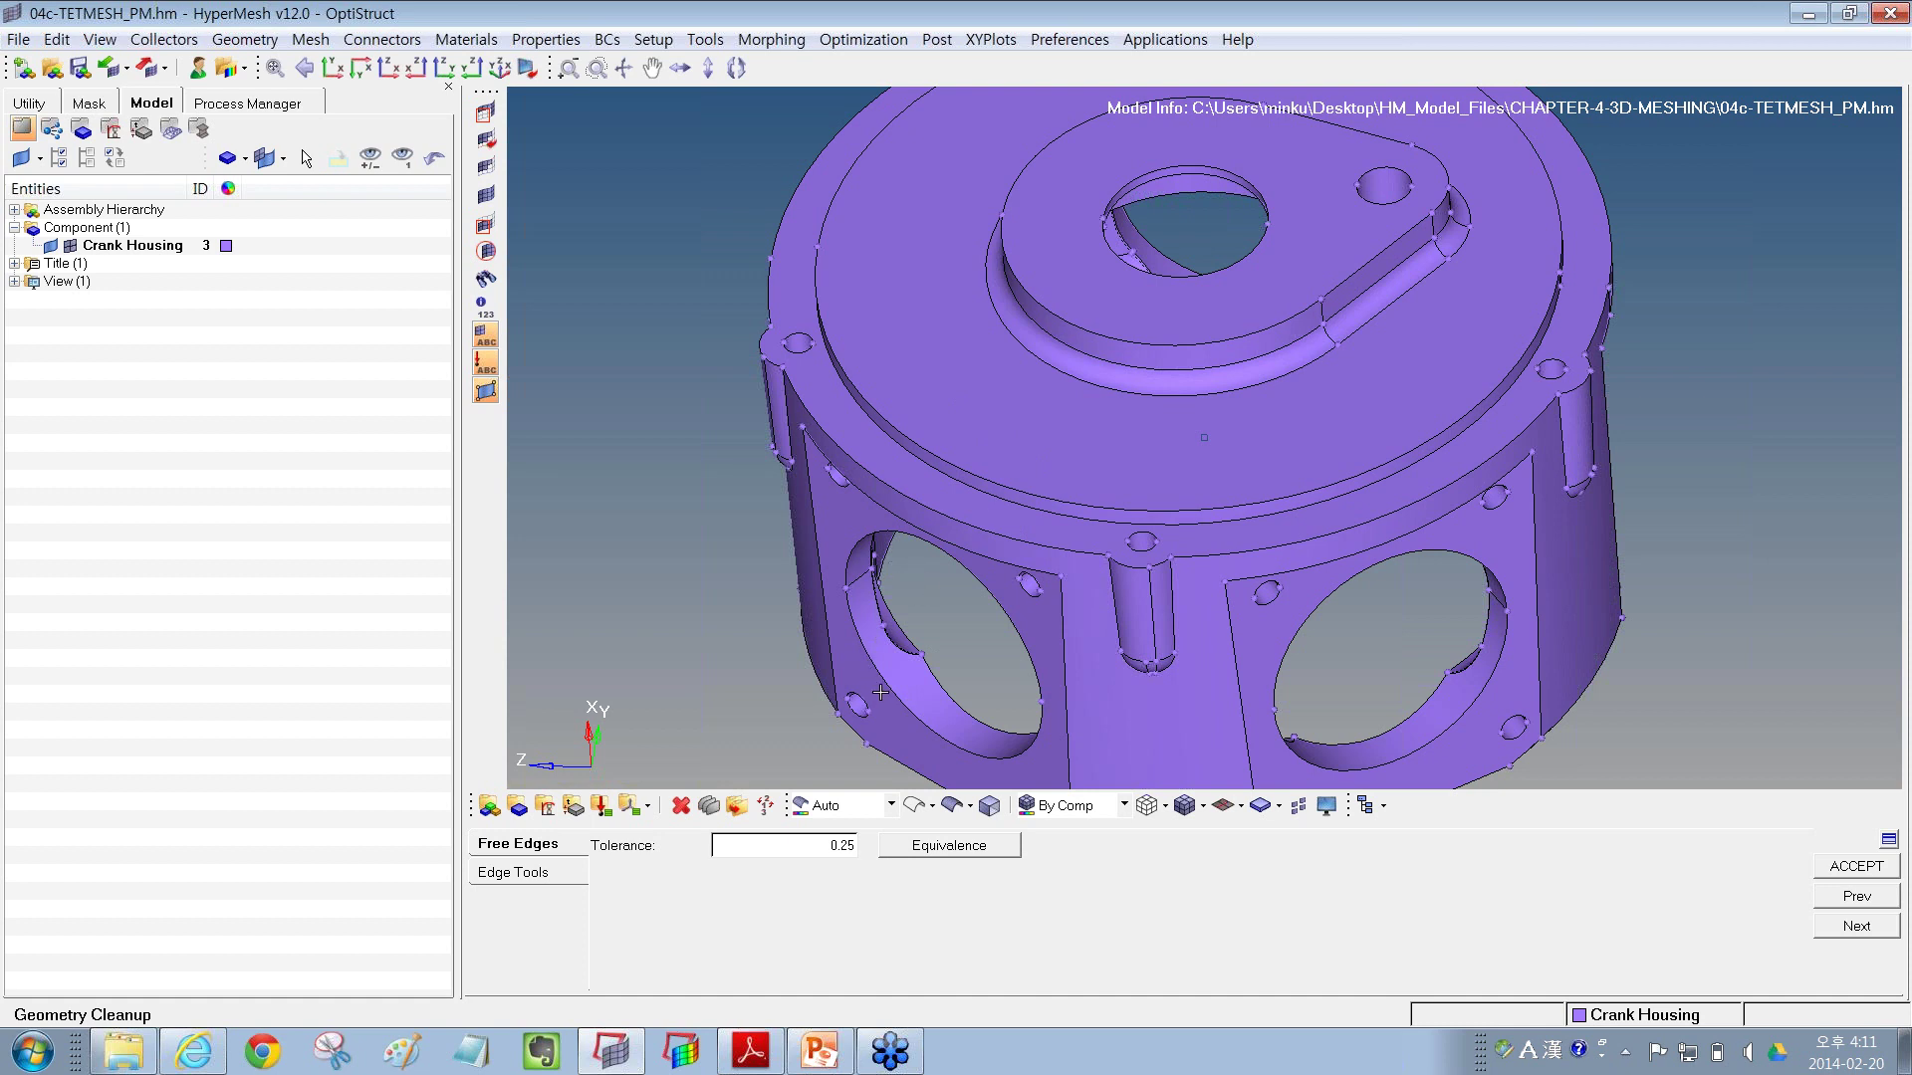
- Set the geometry colour mode to By Topo
drag(787, 804, 789, 759)
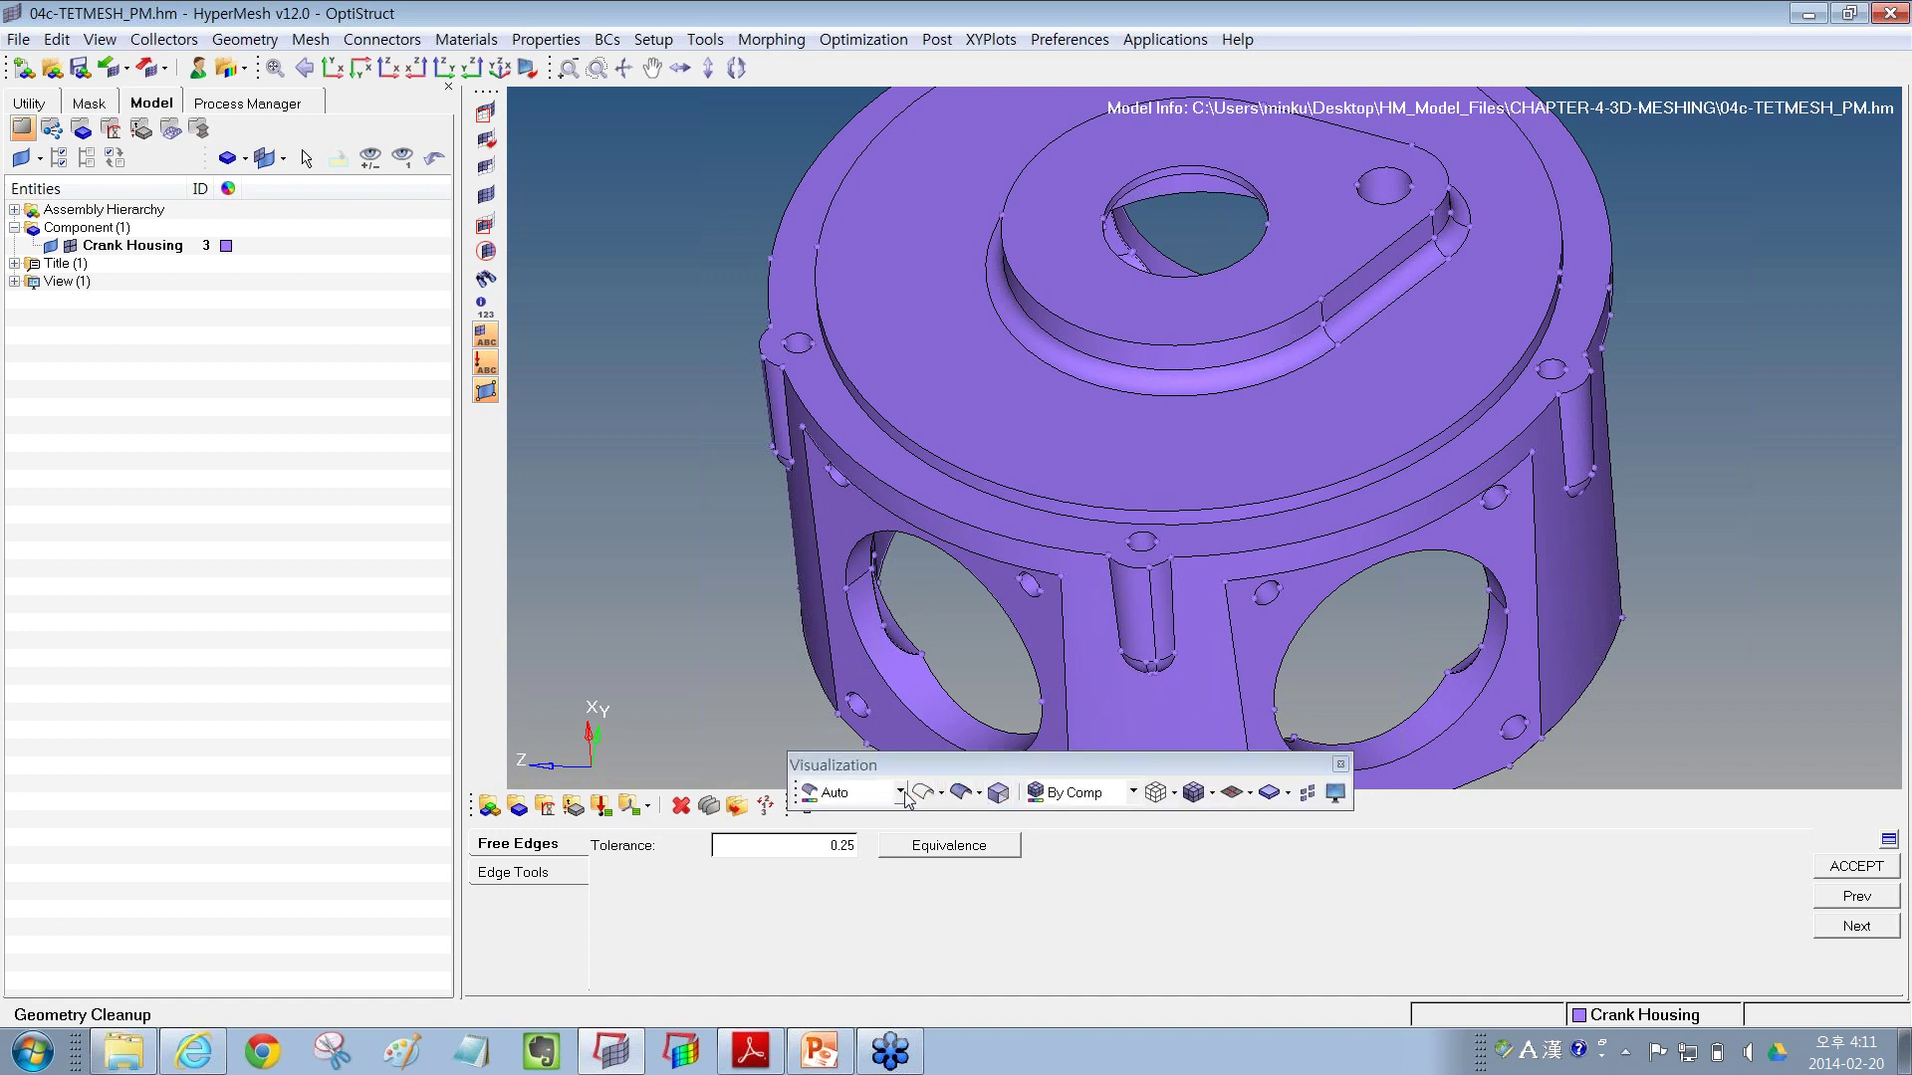
click(903, 794)
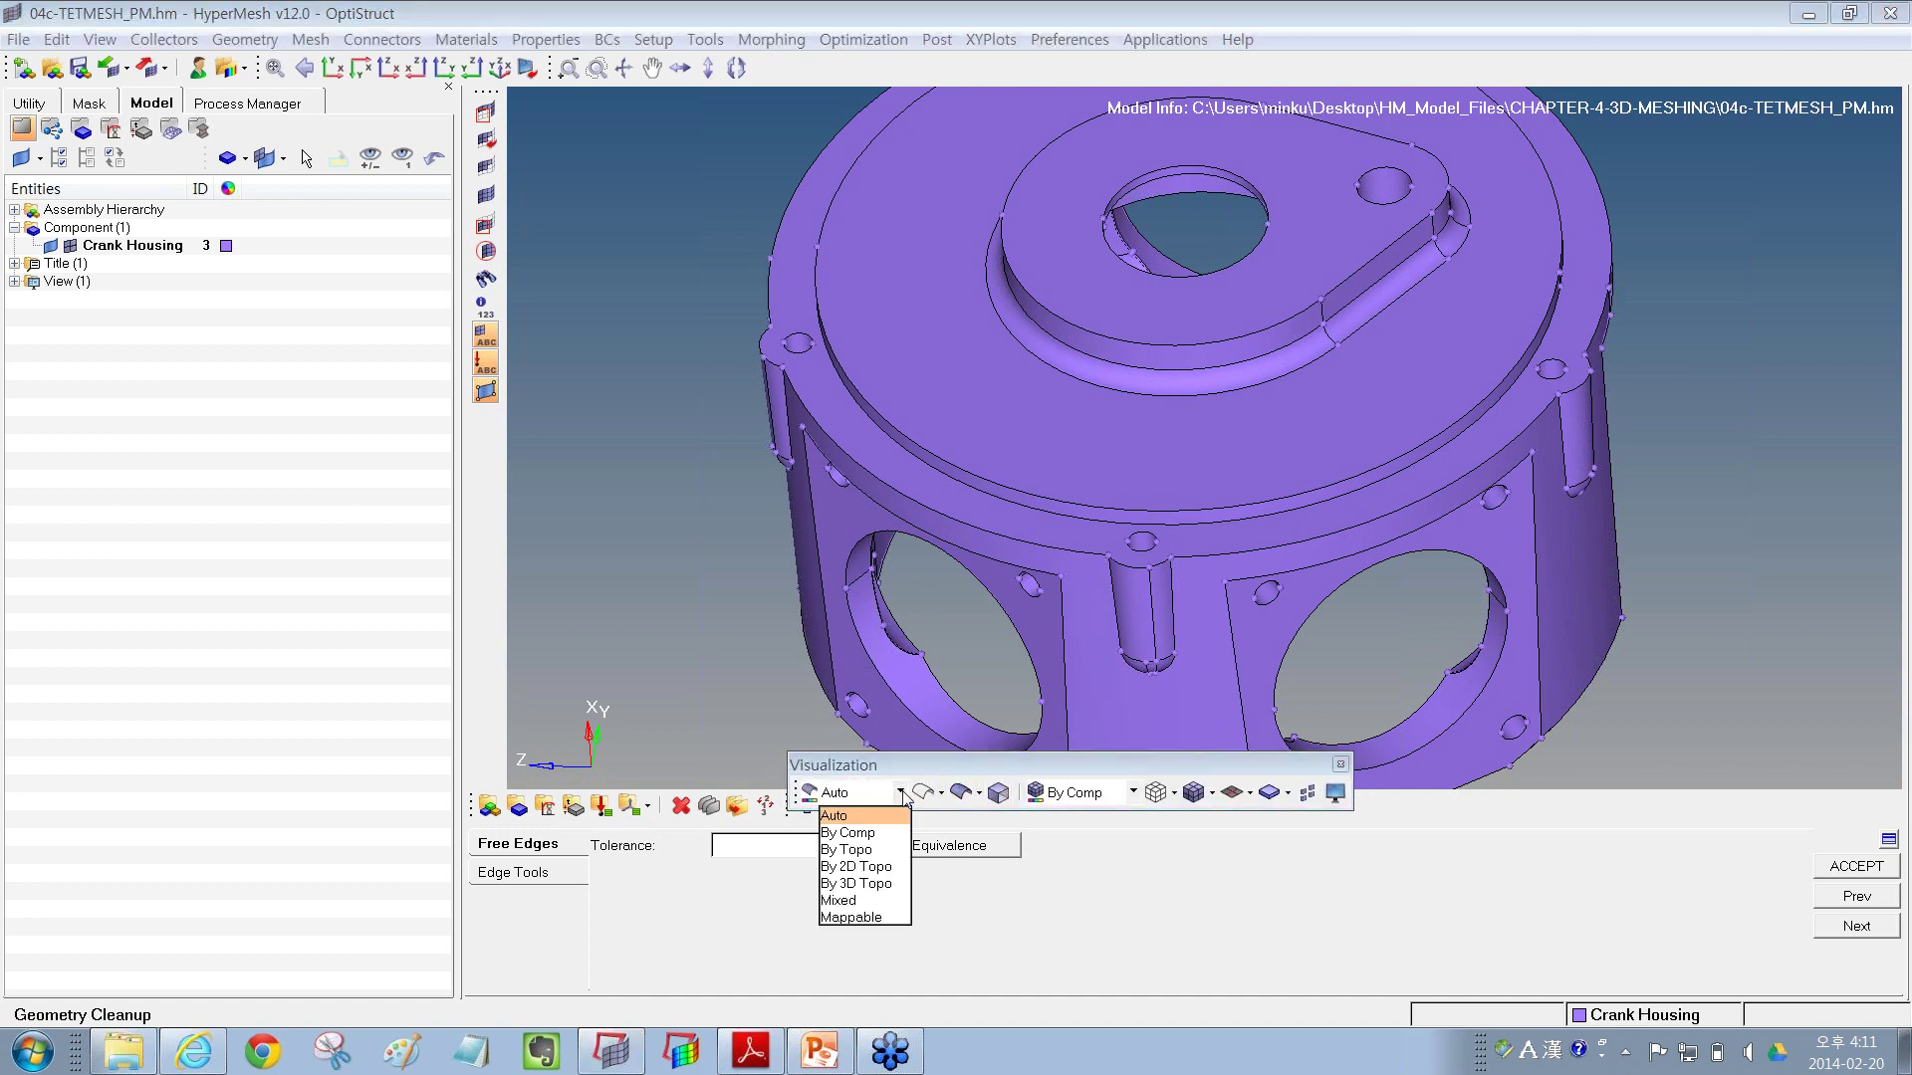
click(872, 851)
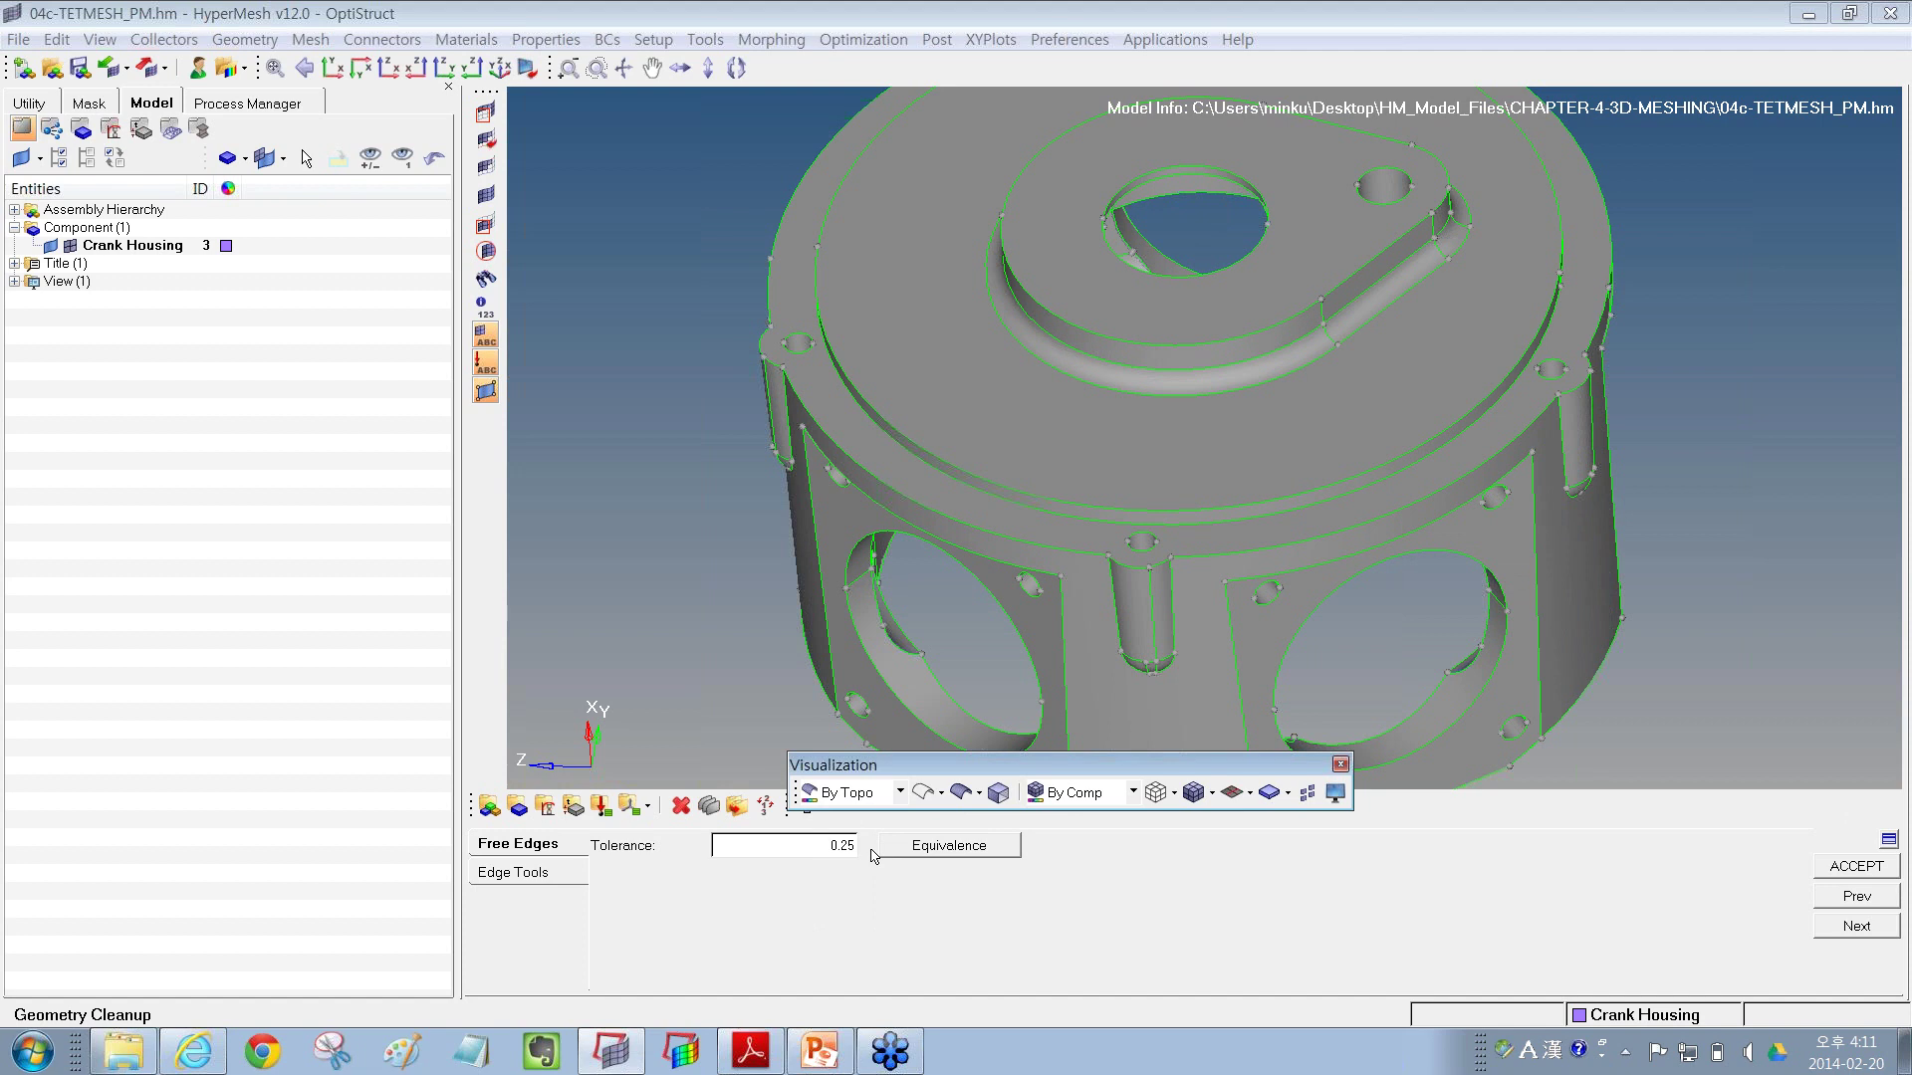
drag(793, 788, 801, 807)
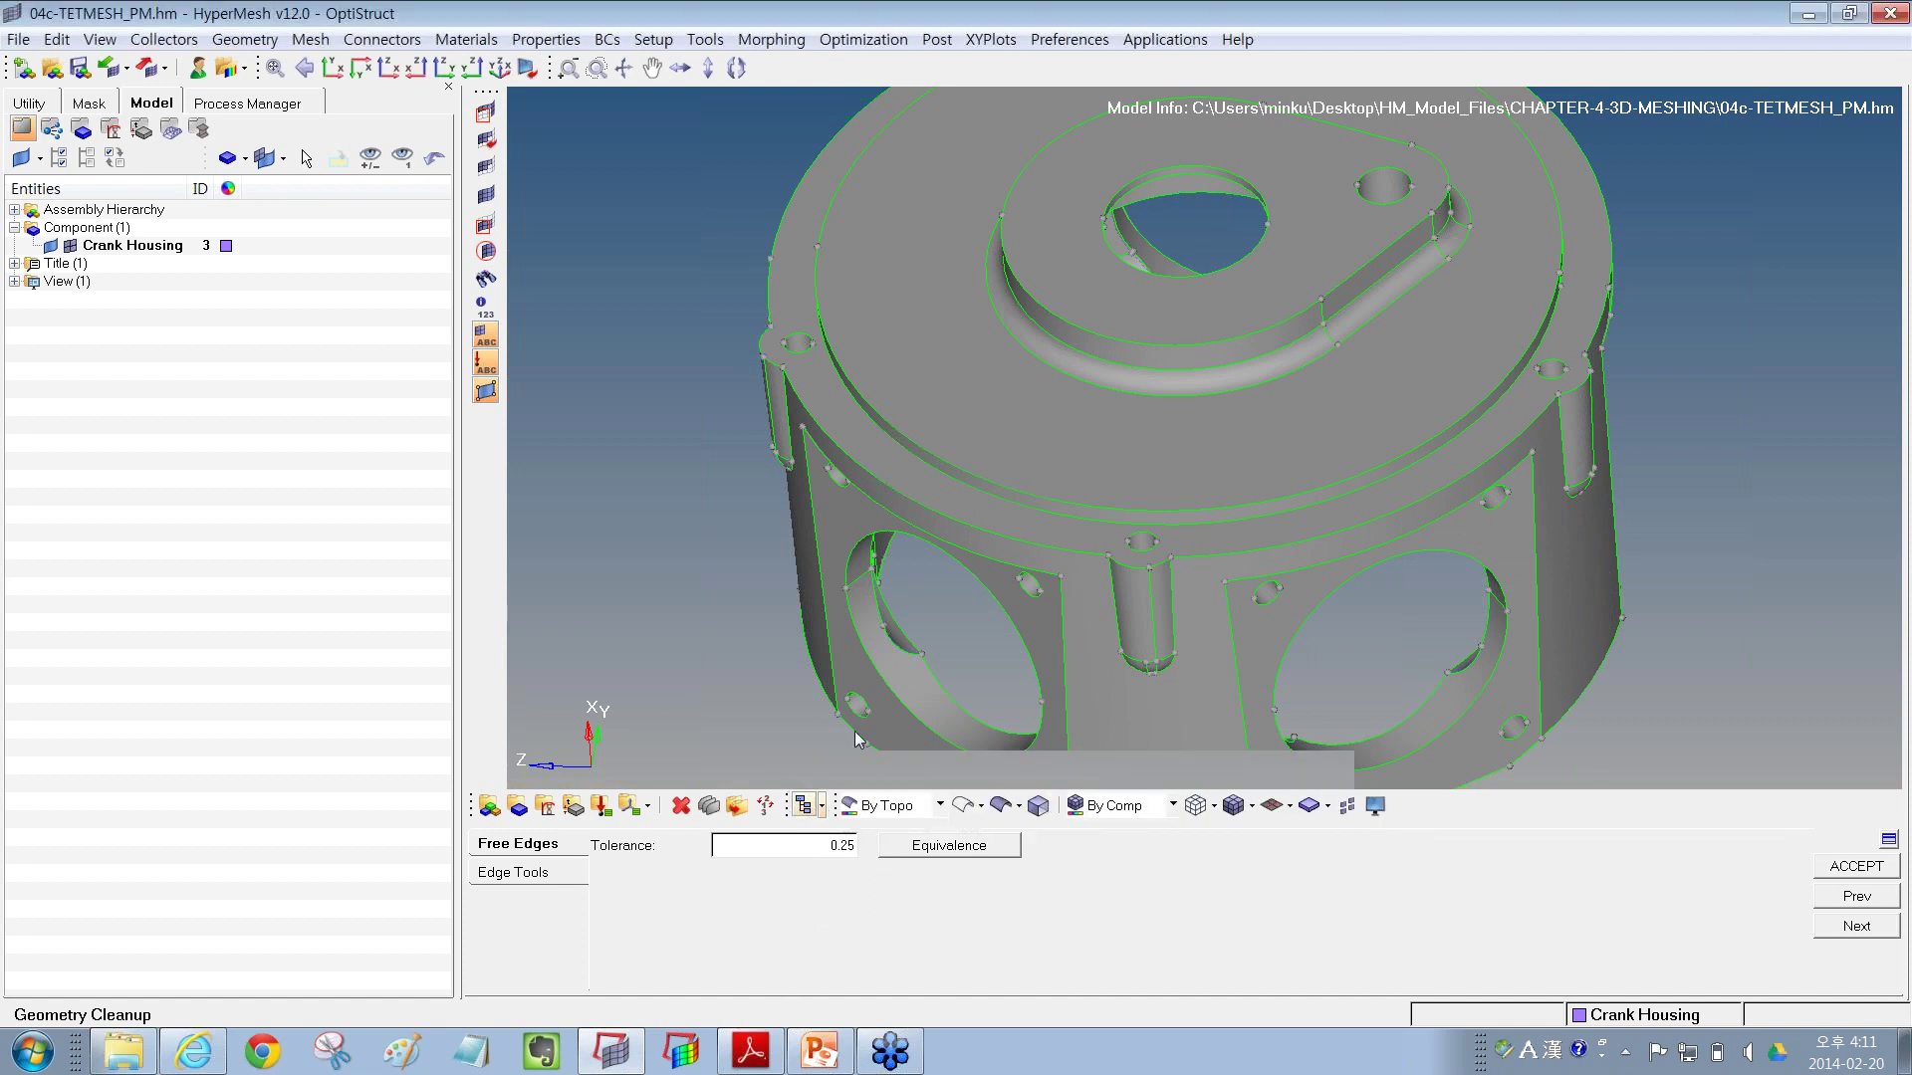
- Display the housing geometry as wireframe and inspect the red free edges around the small bolt holes
ctrl+drag(702, 697, 772, 682)
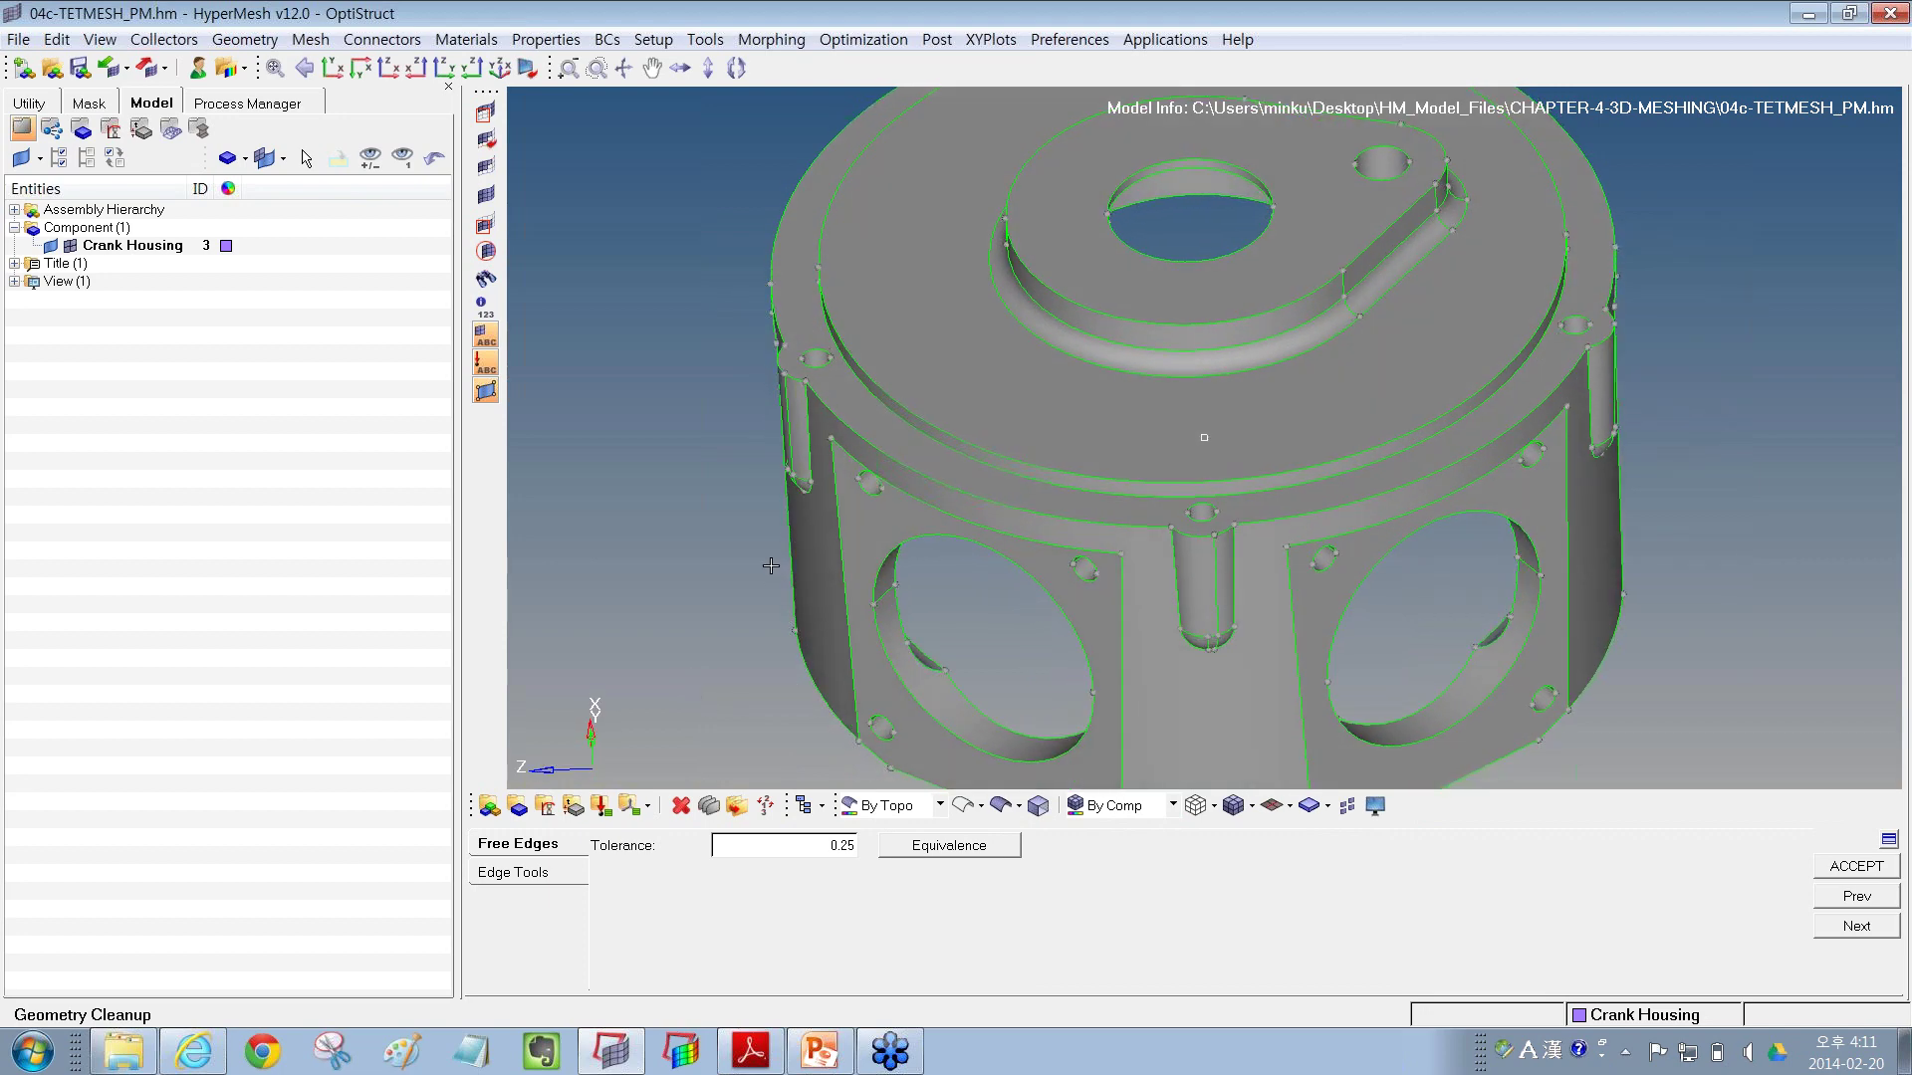
click(962, 806)
scroll(1334, 529, up, 5)
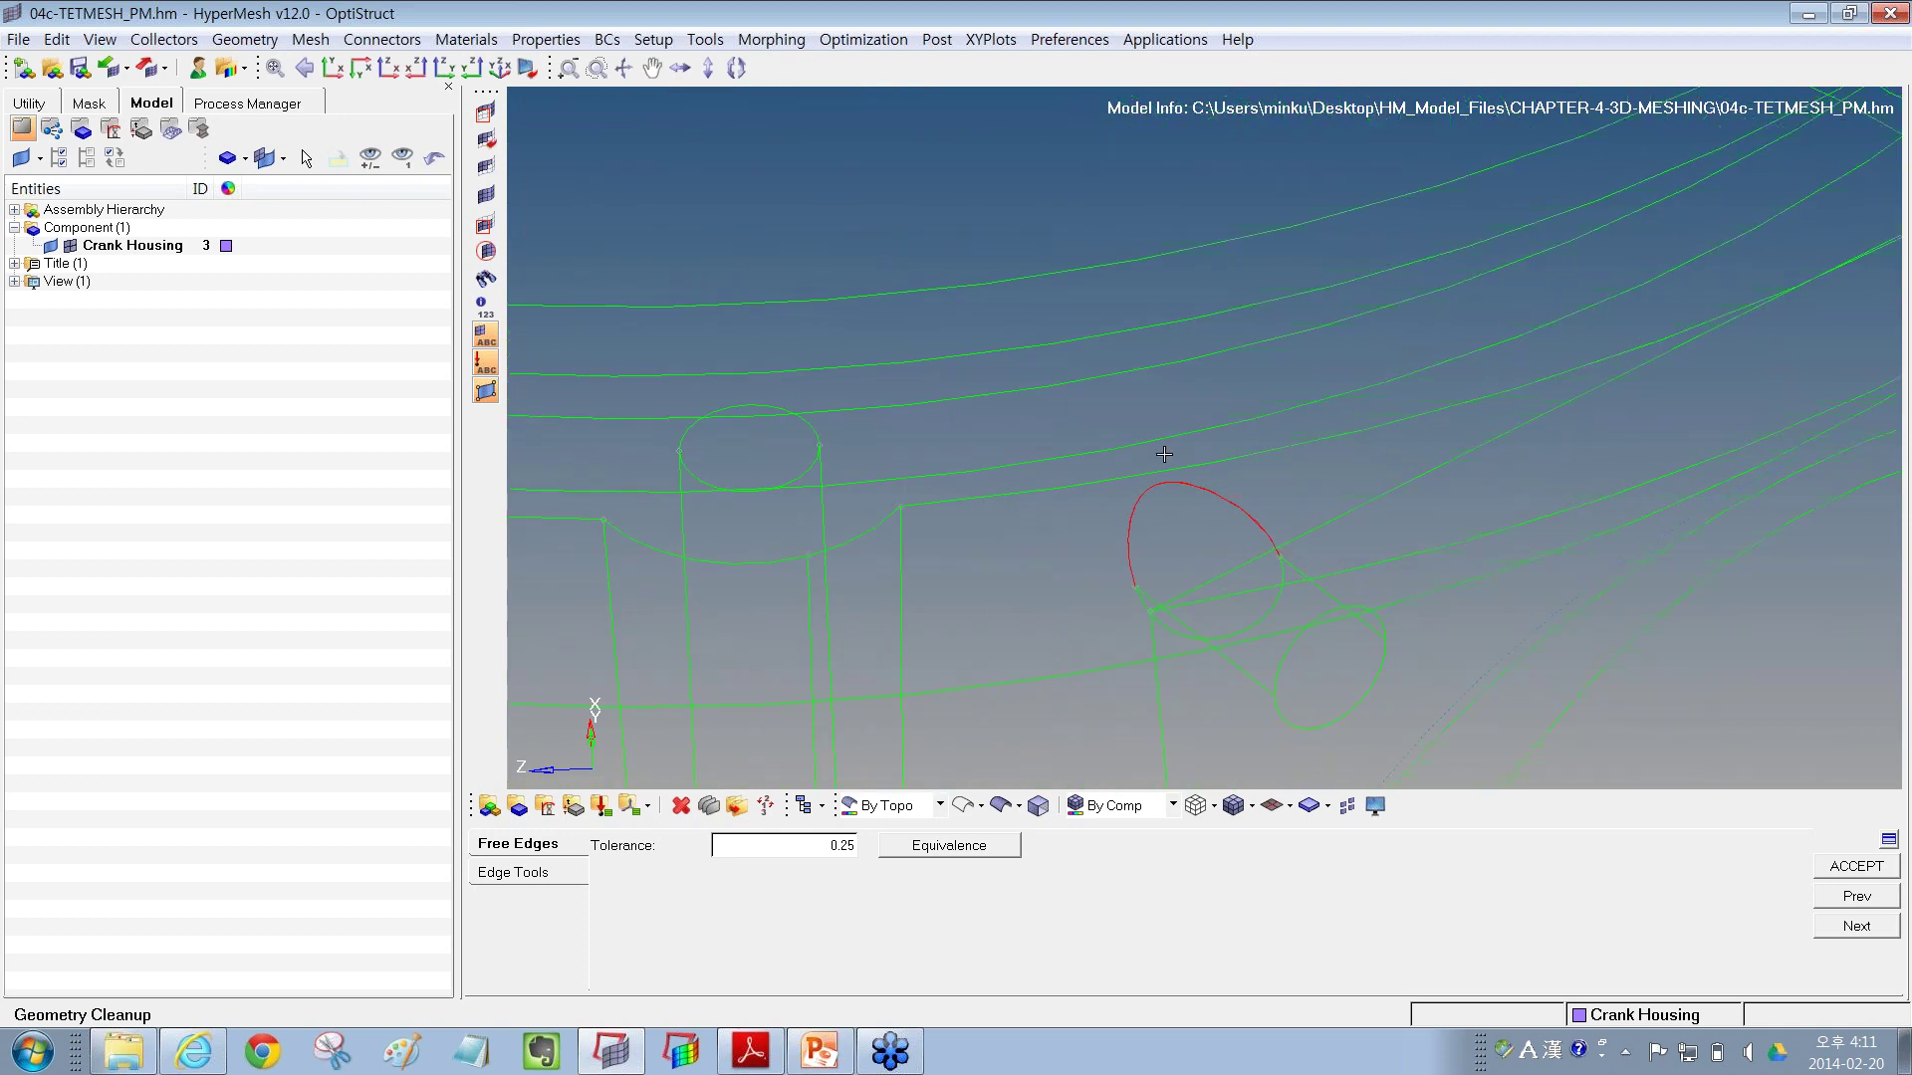
scroll(1194, 562, down, 5)
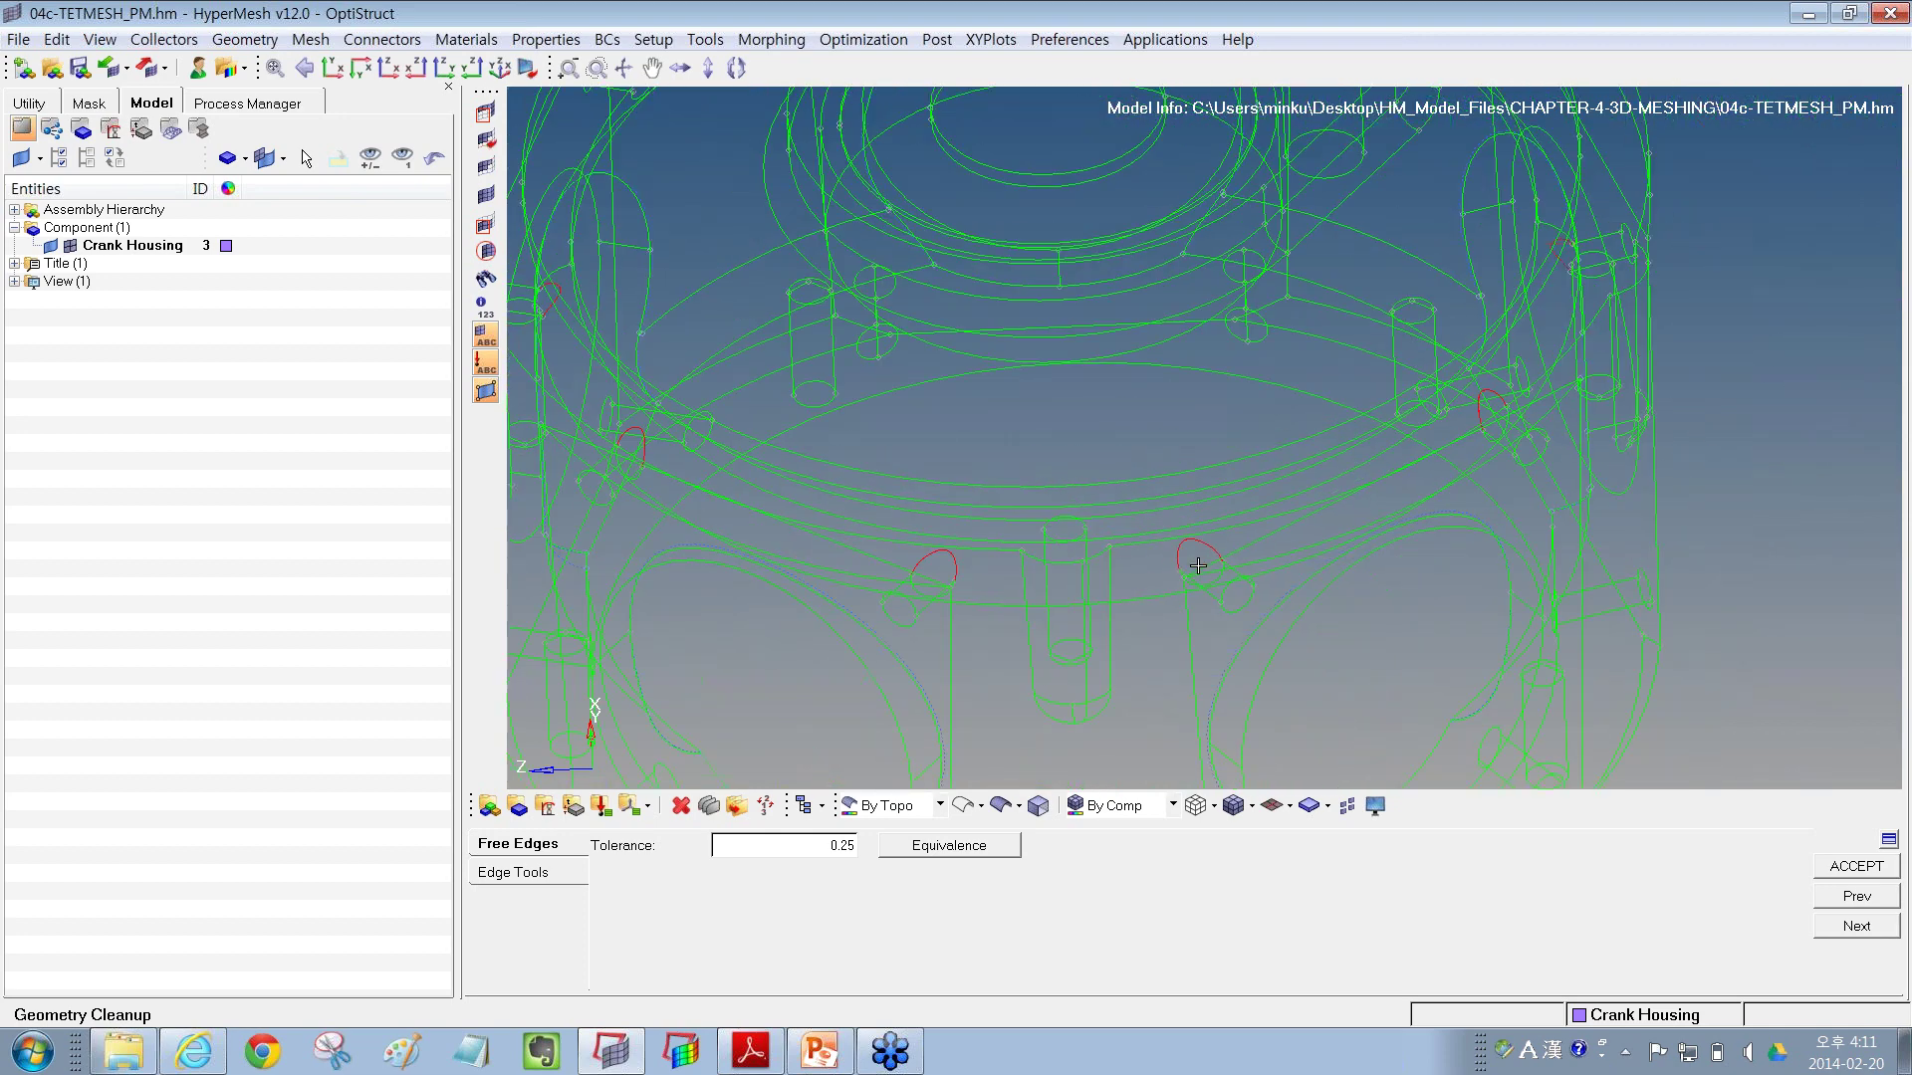
ctrl+drag(1283, 441, 1331, 526)
scroll(1332, 526, down, 3)
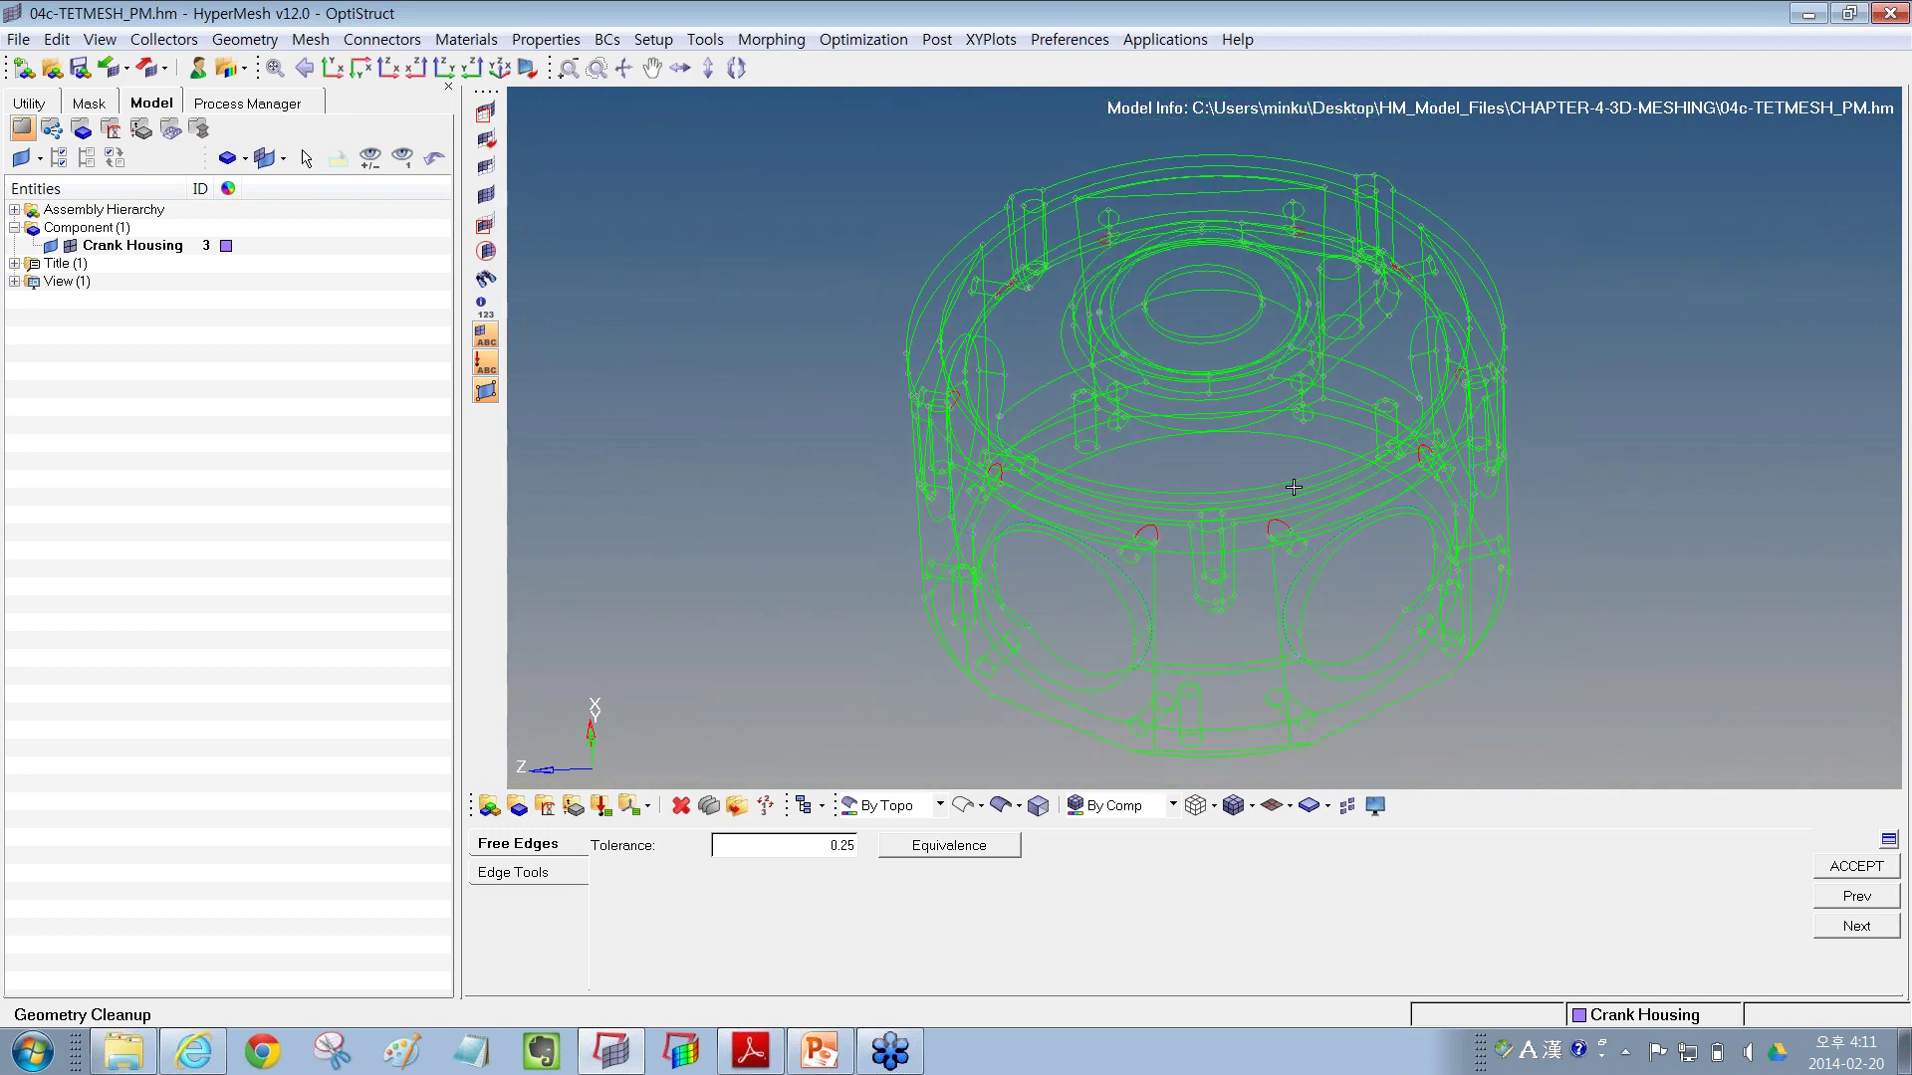